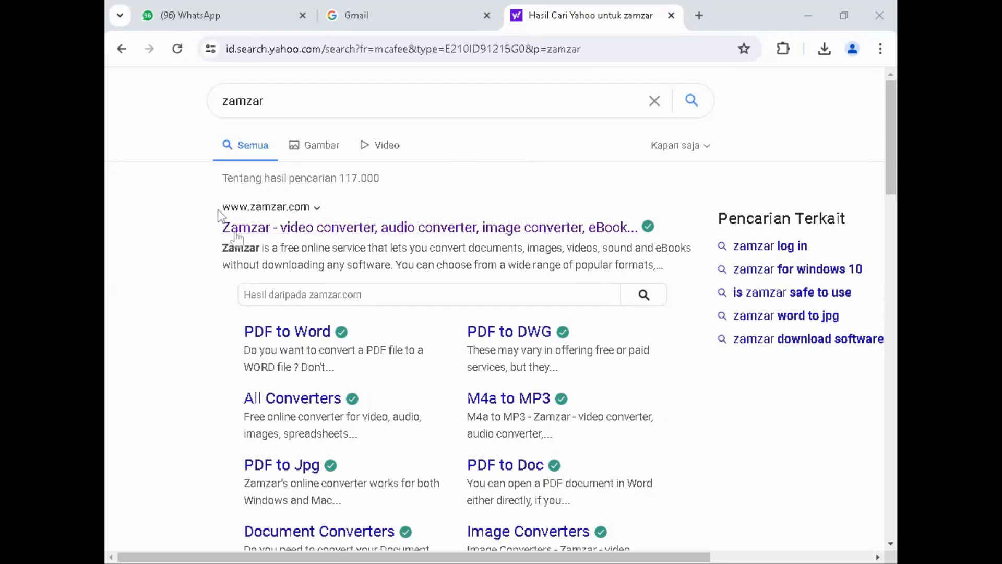
Open the Zamzar website in a new browser tab and go to its audio converters page.
right_click(413, 229)
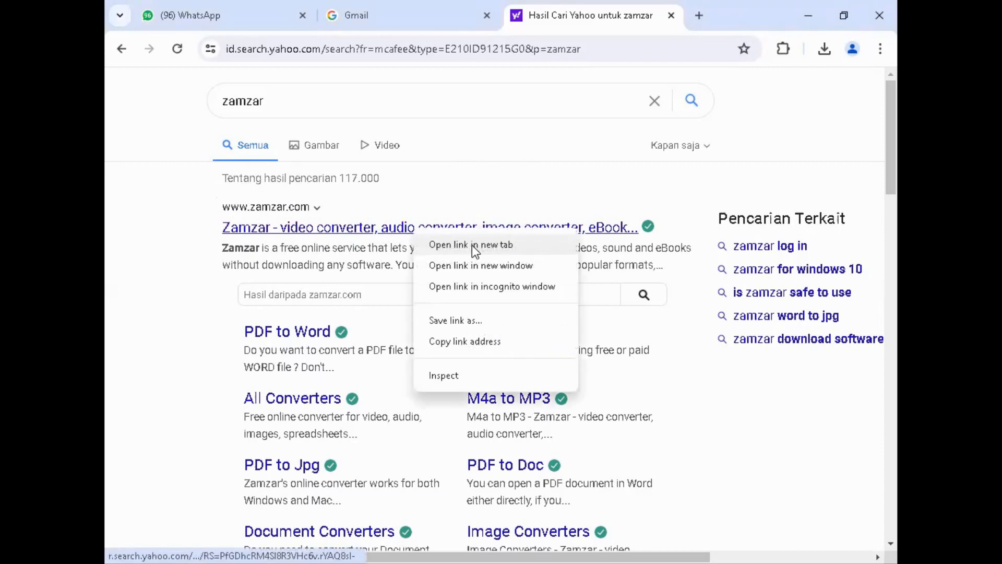
click(472, 244)
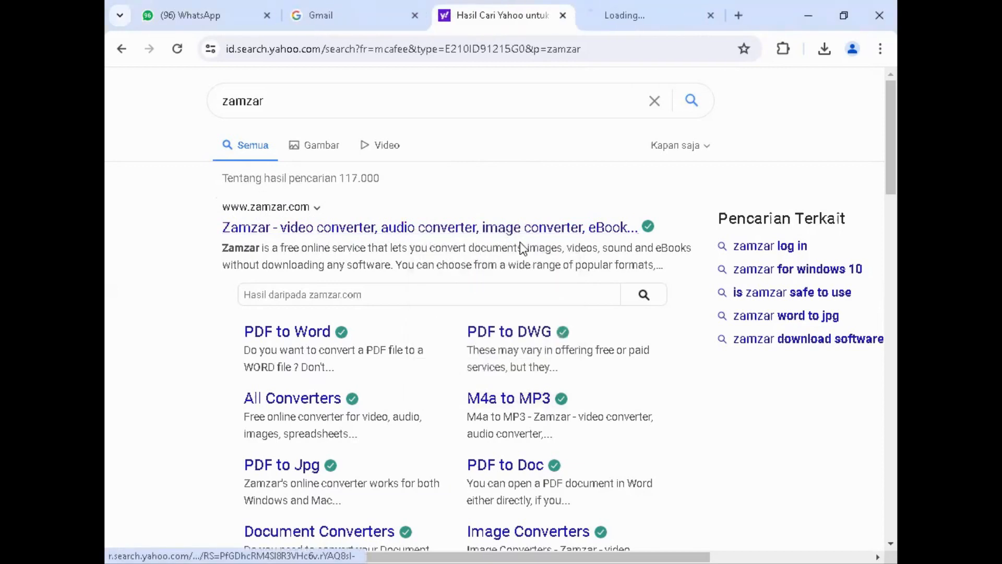
click(669, 23)
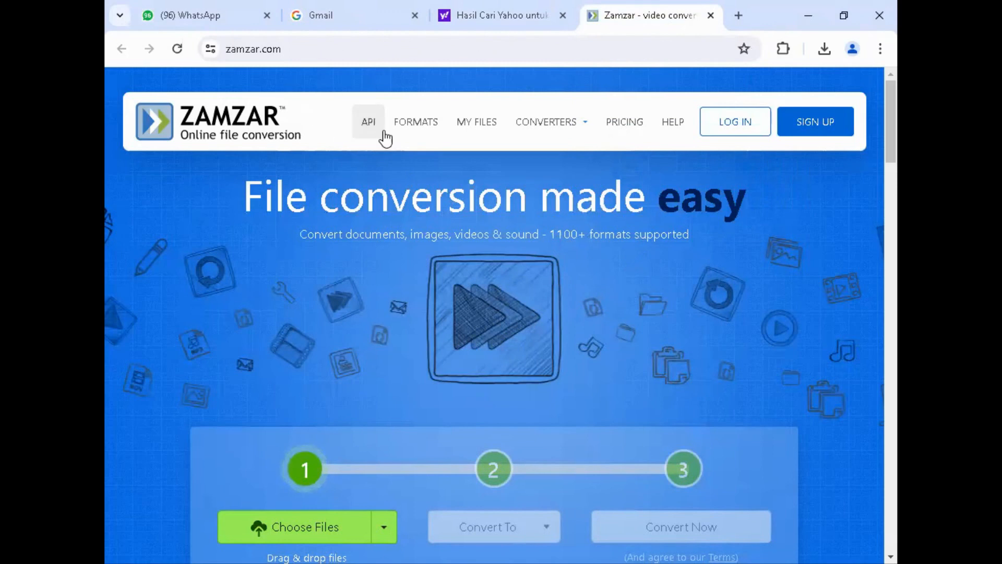
click(545, 125)
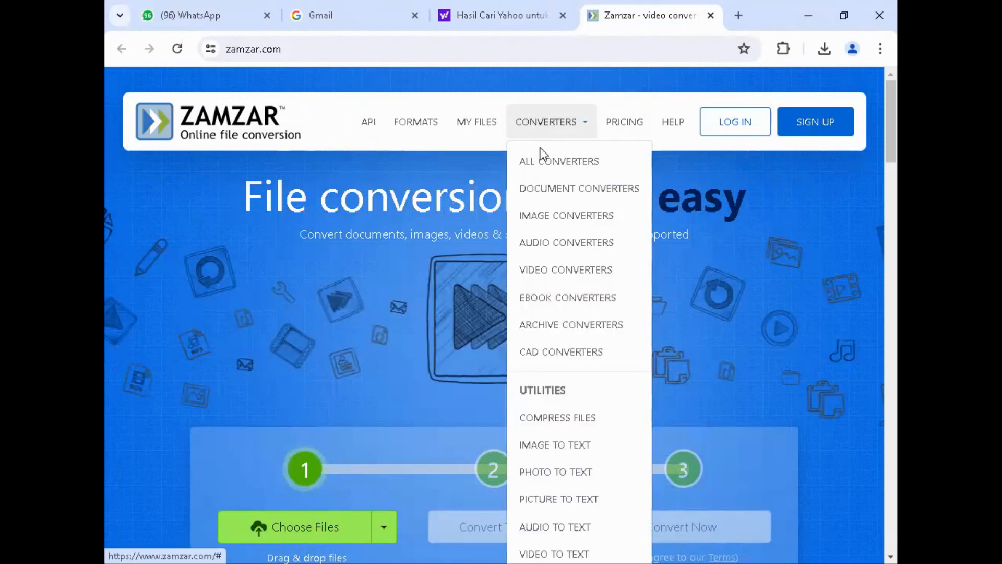
click(541, 244)
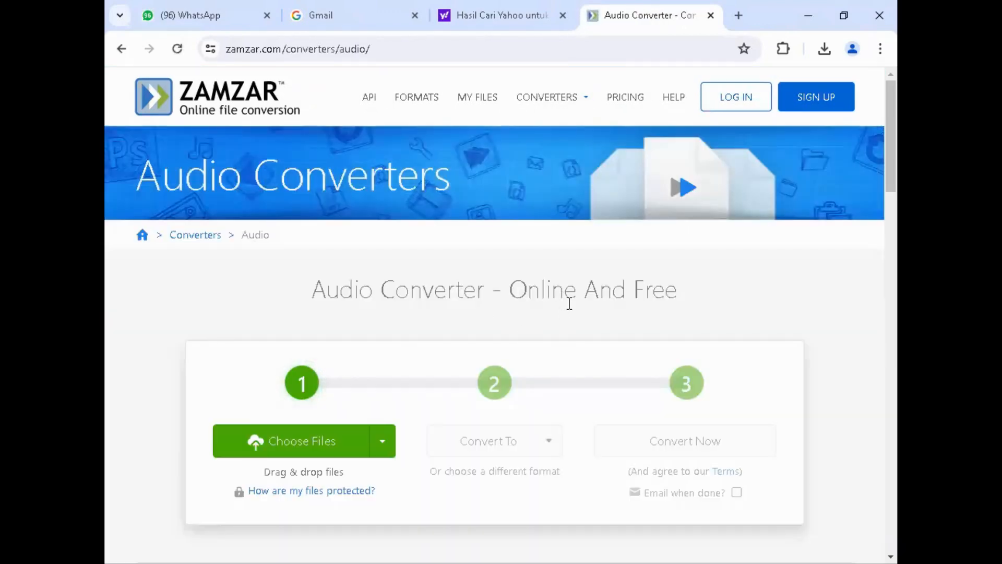
Choose the audio file Voice 002_sd_tin from the suara folder as the file to convert.
scroll(568, 302, down, 3)
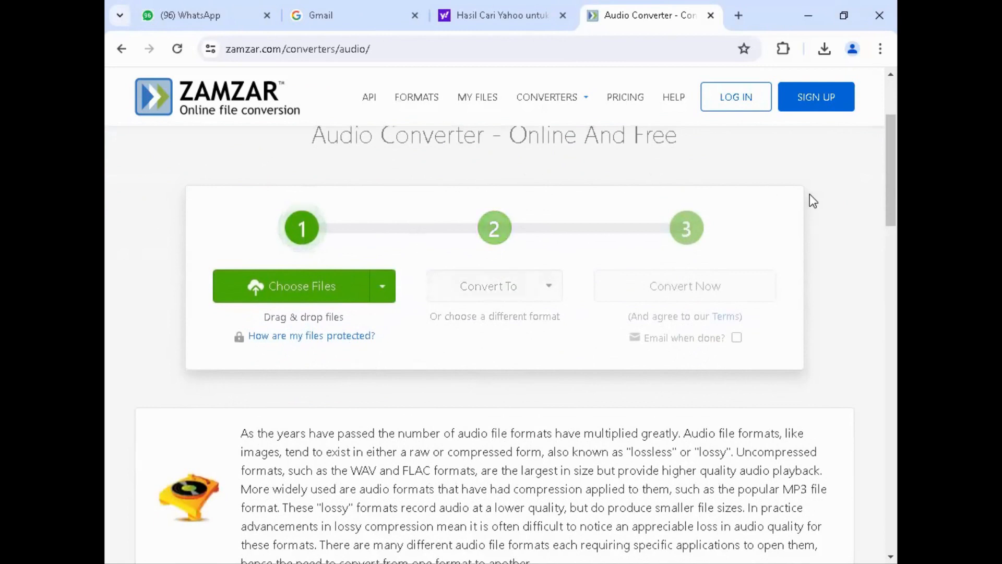
click(309, 288)
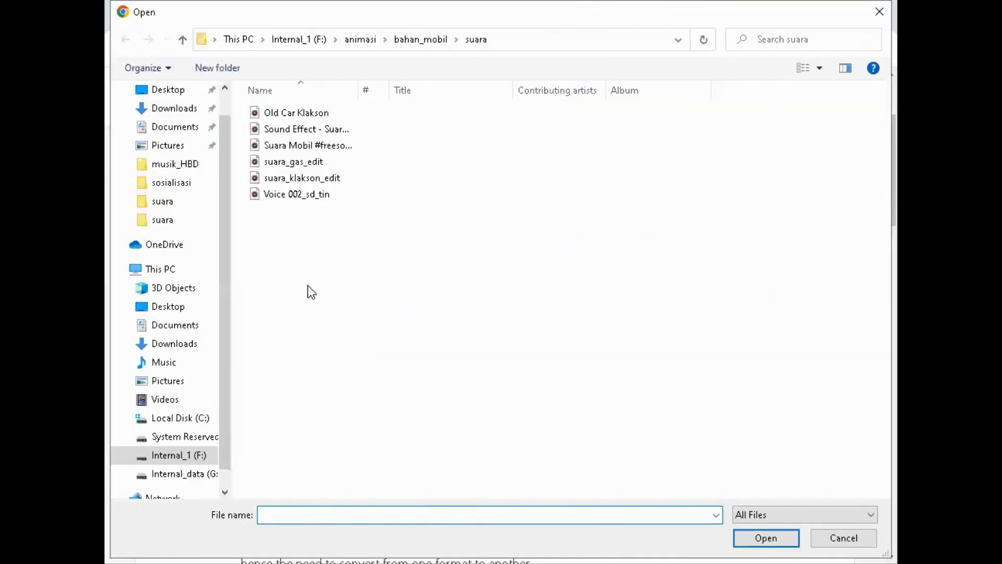
click(296, 196)
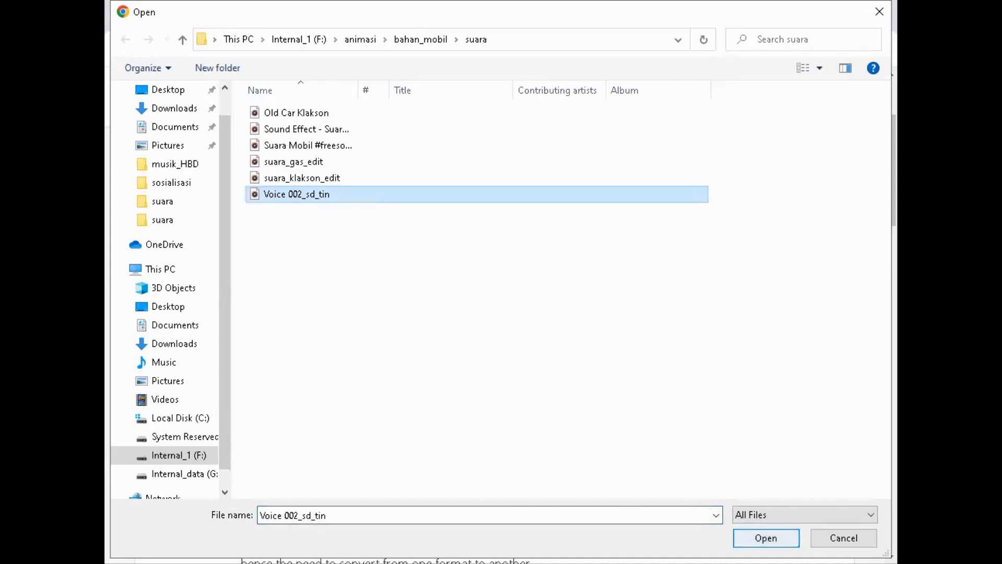
click(765, 537)
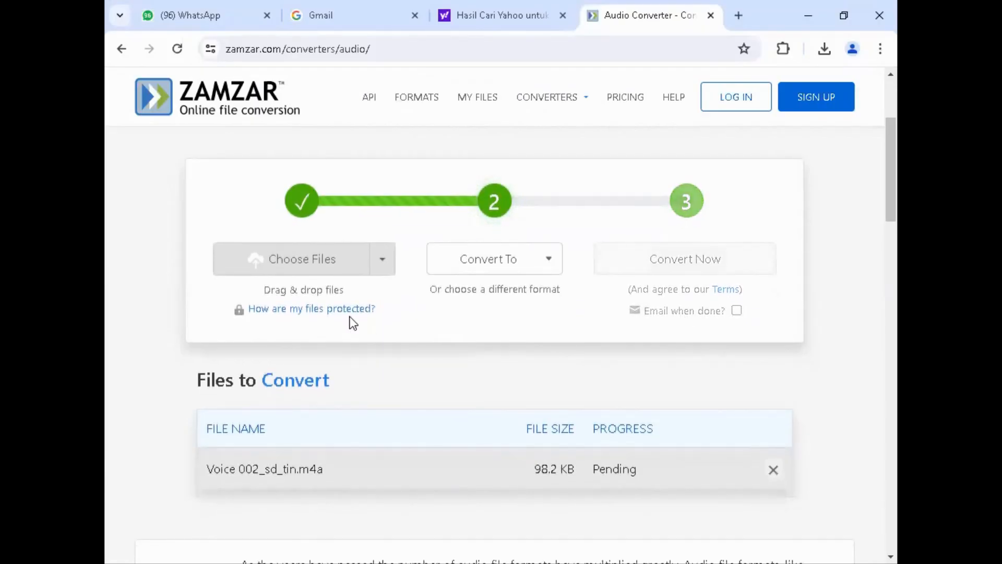
Set the output format to mp3 and convert the file.
click(551, 261)
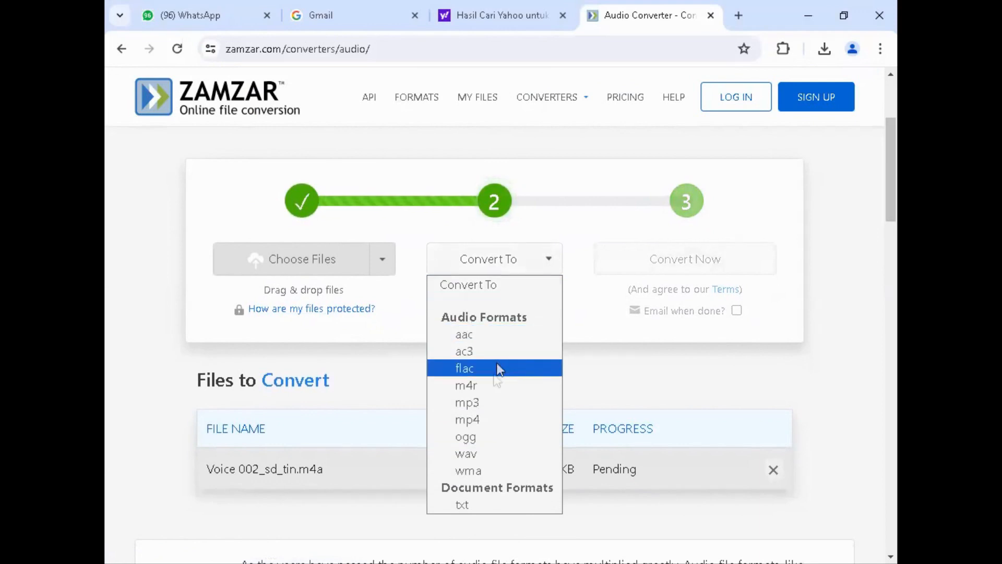
click(491, 406)
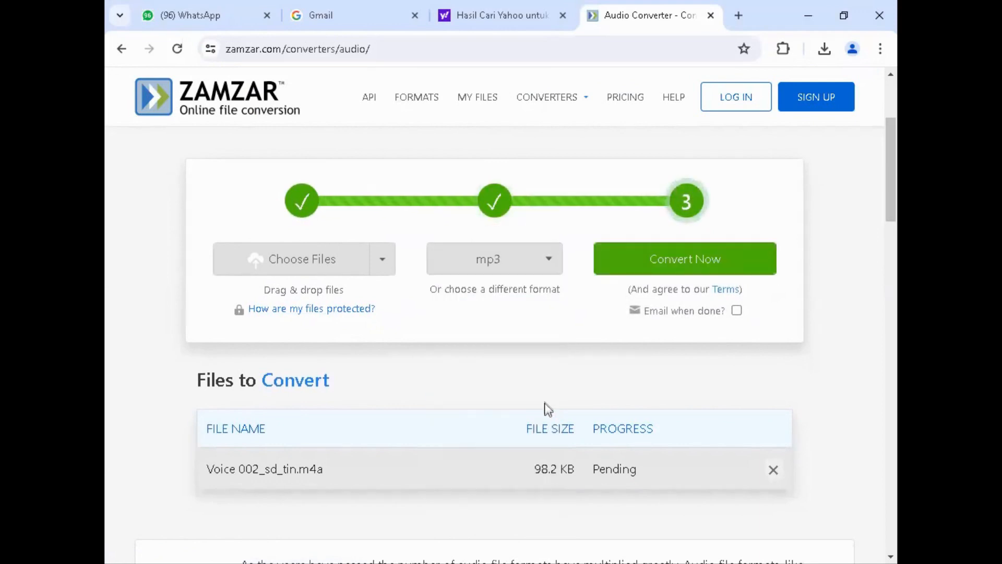
click(682, 264)
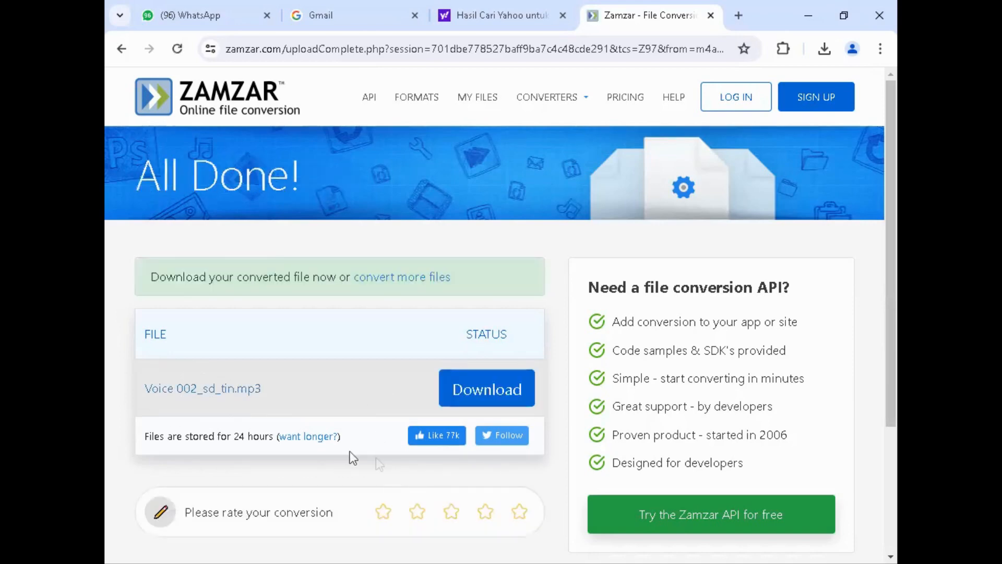
Download the converted Voice 002_sd_tin.mp3 and check it in the recent download history.
scroll(339, 449, down, 3)
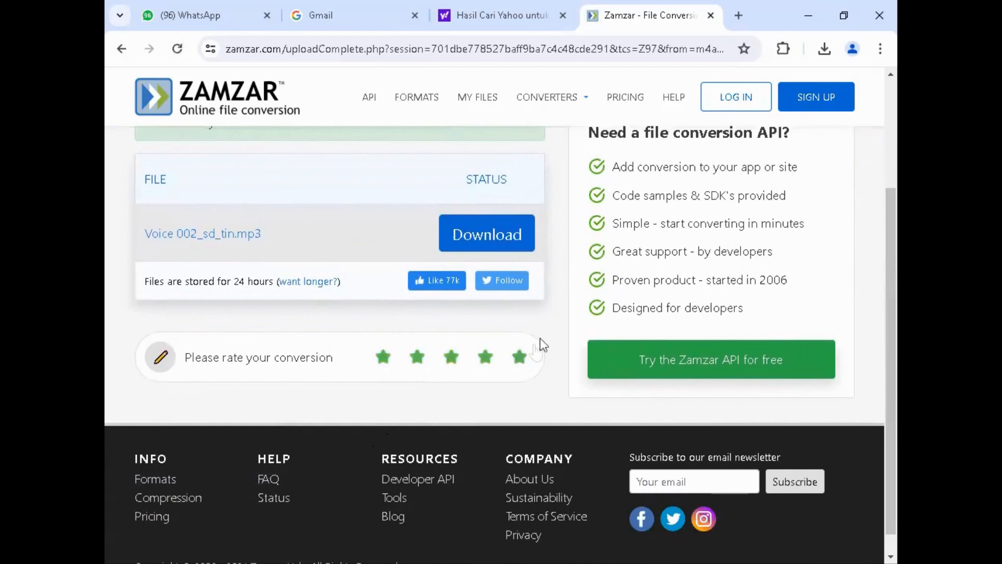
scroll(386, 242, up, 2)
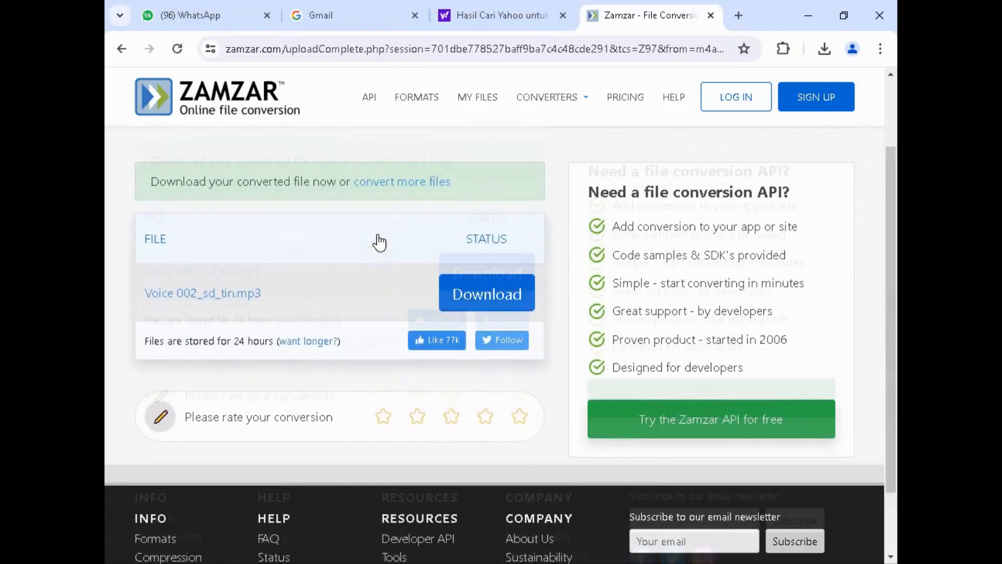
click(476, 312)
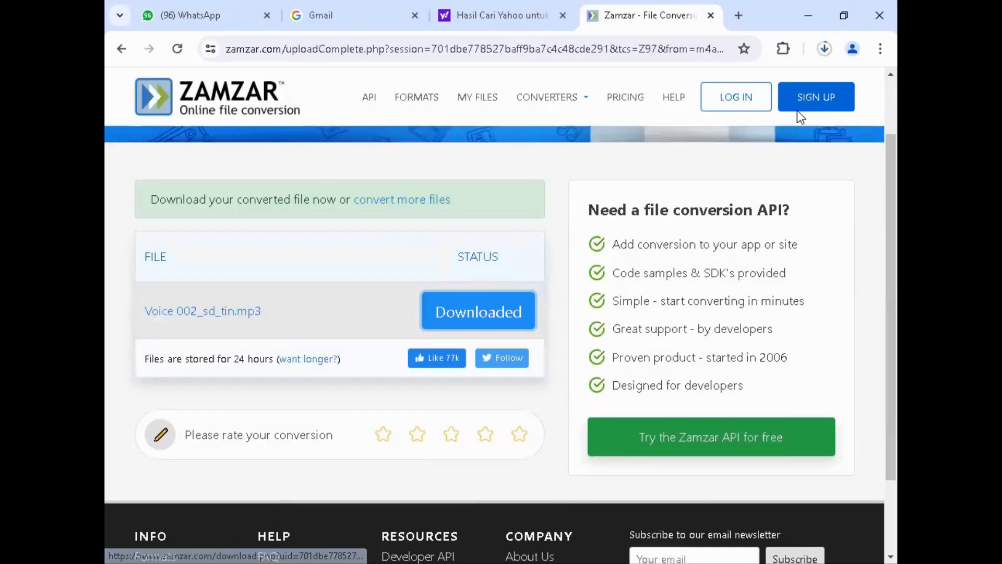
click(825, 54)
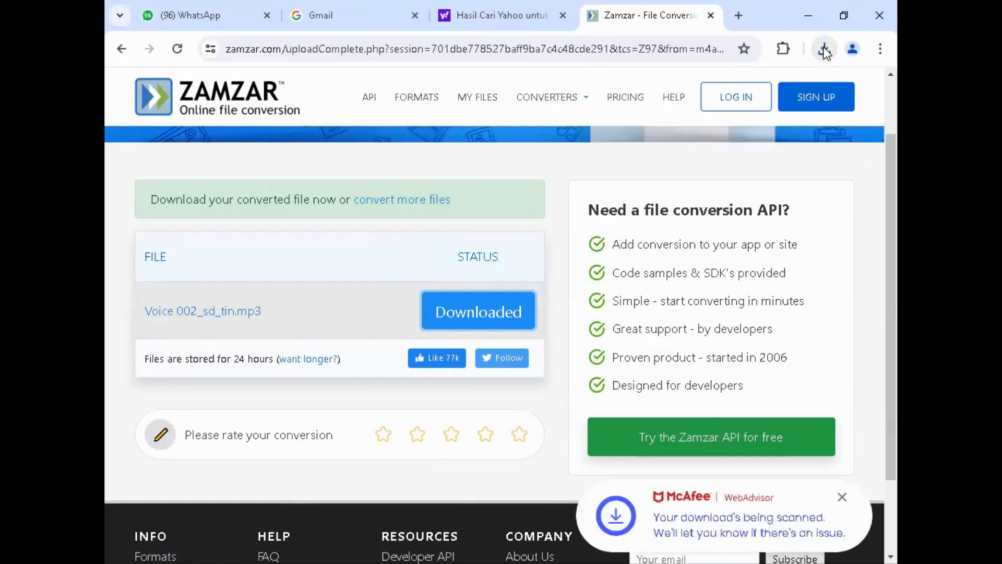
click(825, 50)
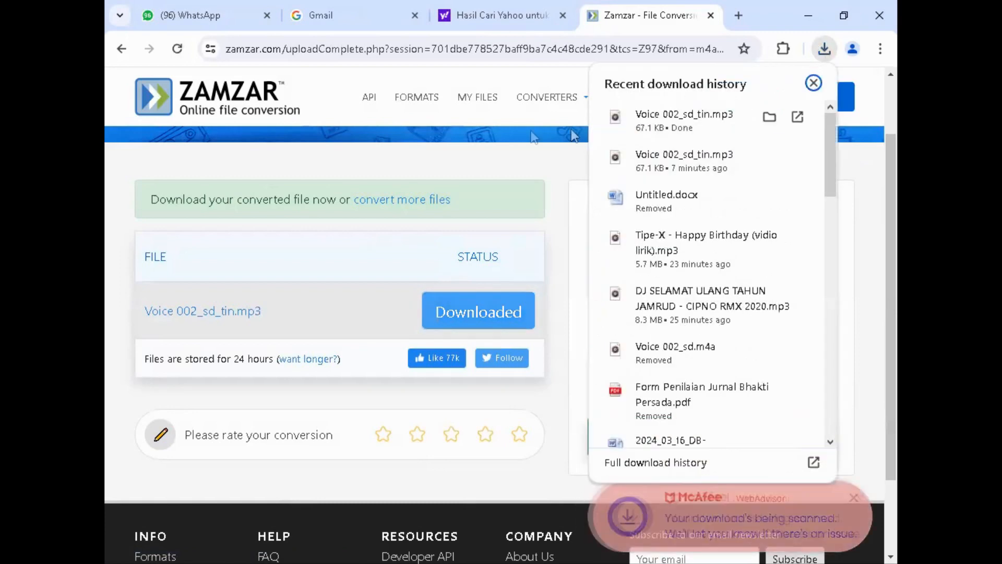
click(757, 25)
key(ctrl+w)
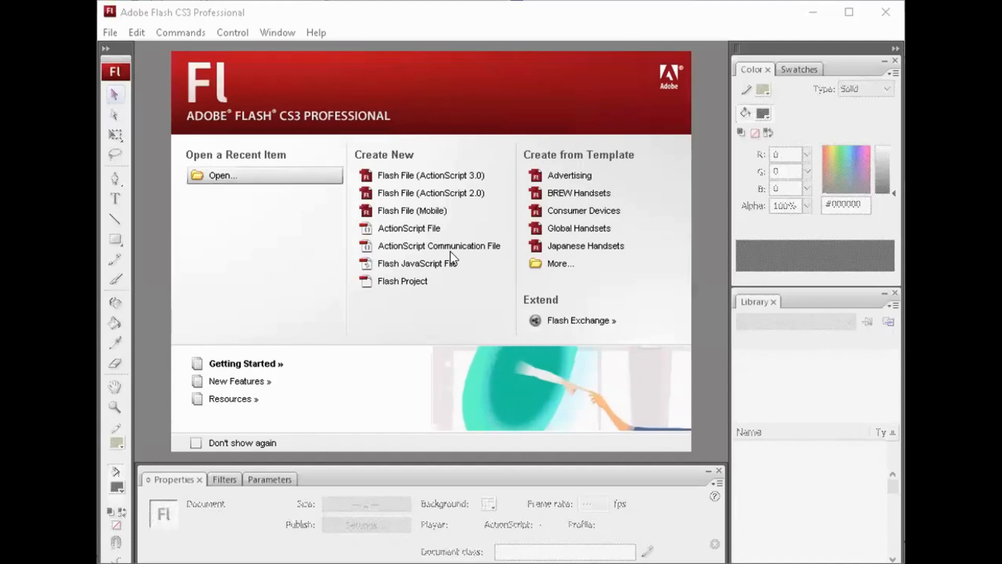
Switch to Adobe Flash CS3, open the document mobil_brum_YT2_belibis and maximize the window.
key(ctrl+o)
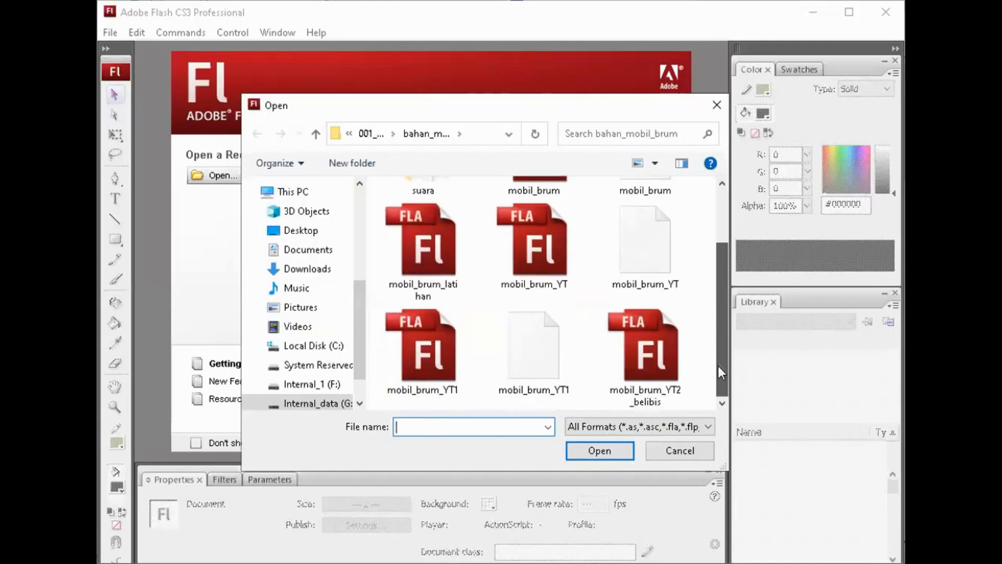
click(656, 359)
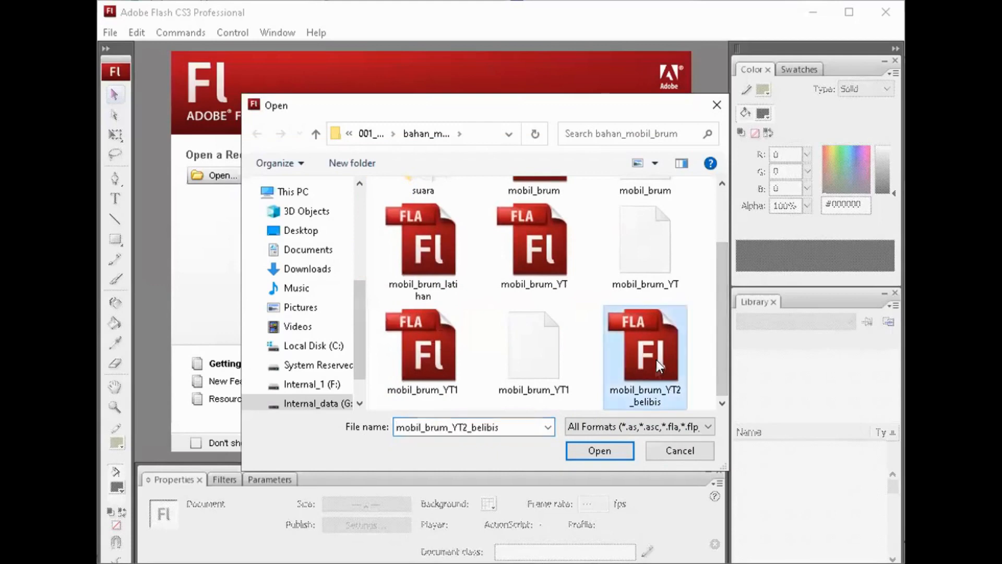
click(600, 450)
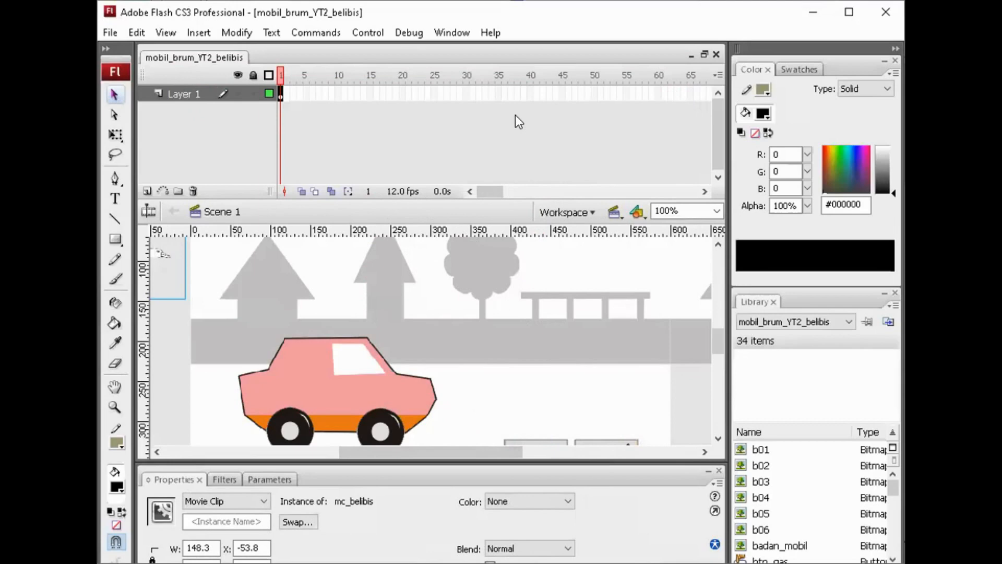
click(848, 15)
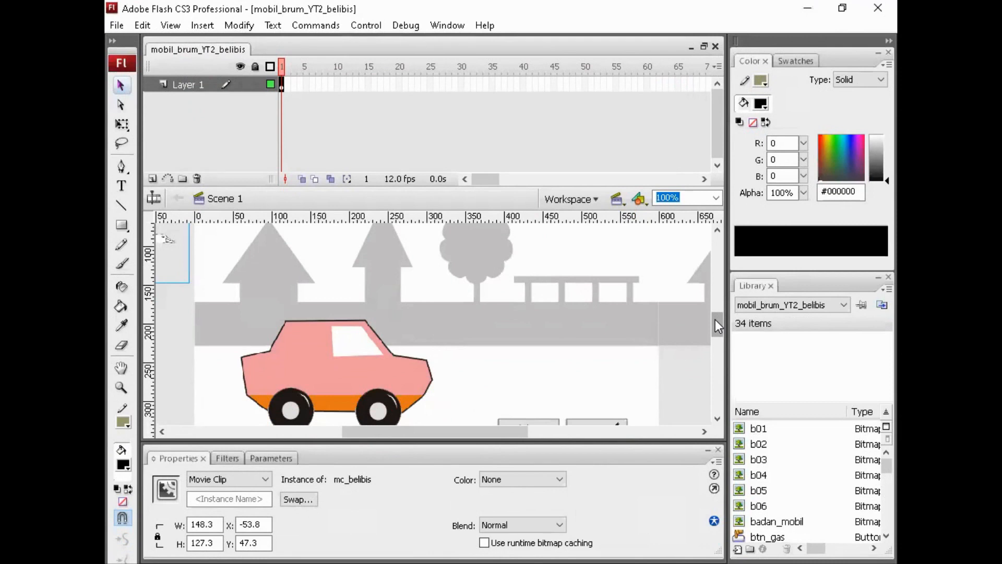
Open the klakson button symbol for editing and go through its Over and Down frames.
drag(719, 327, 719, 338)
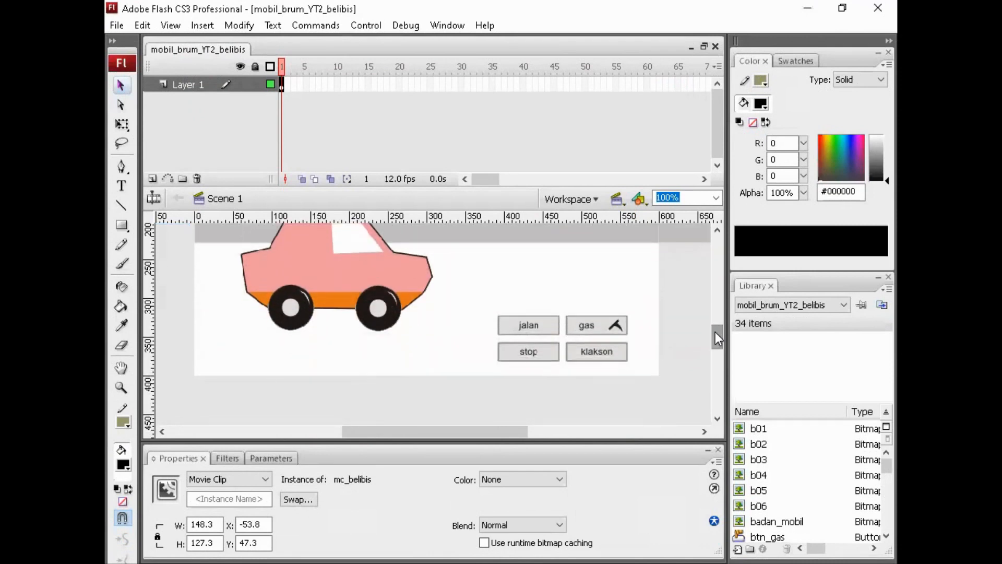
click(603, 351)
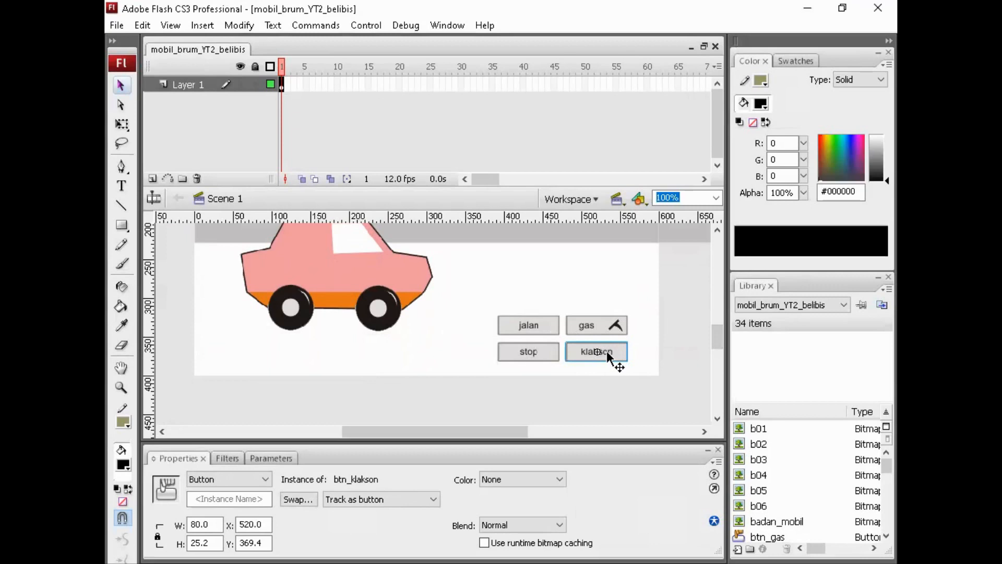
double_click(607, 354)
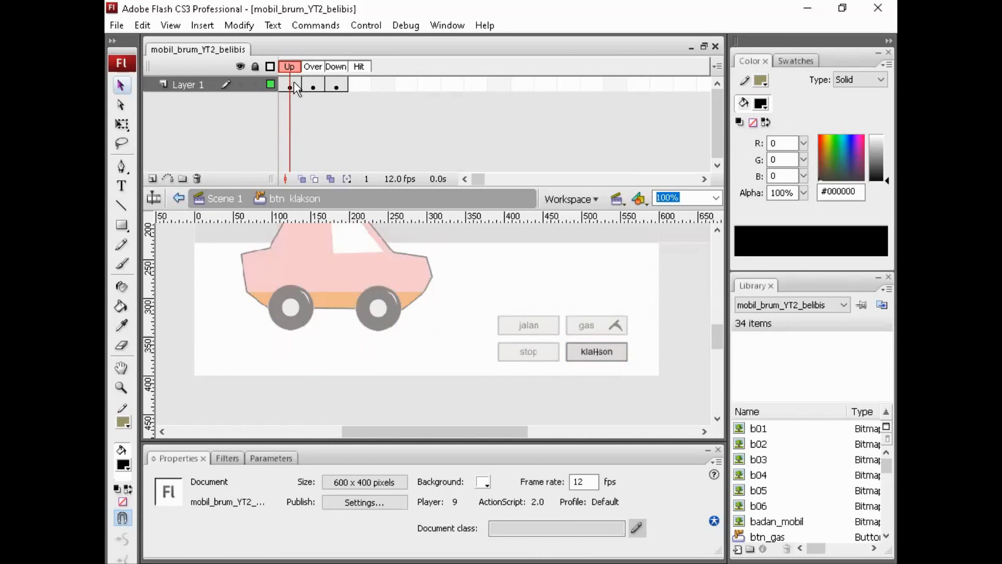
click(310, 84)
click(336, 84)
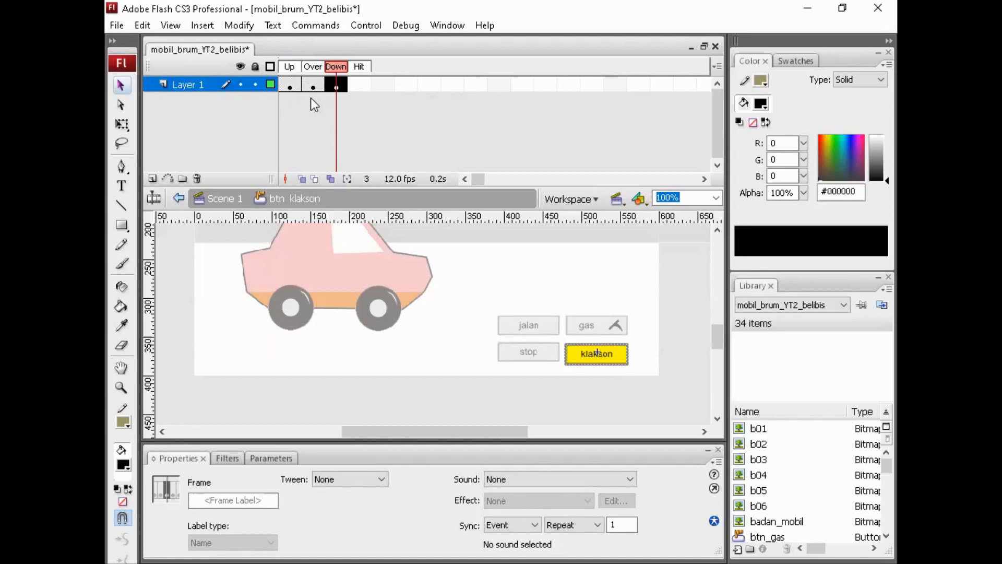
Add a new layer to the klakson button's timeline and name it bel.
click(152, 179)
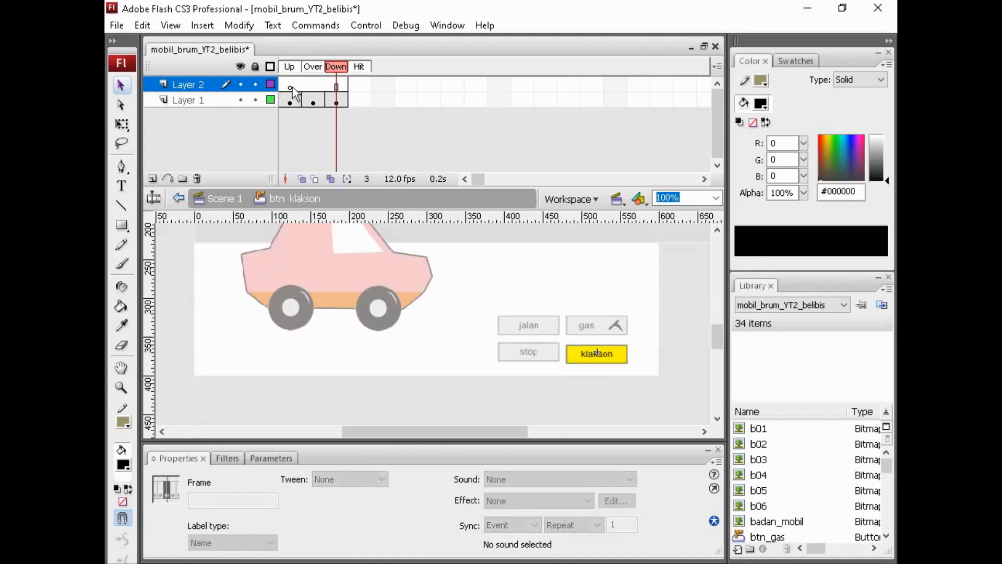
double_click(182, 84)
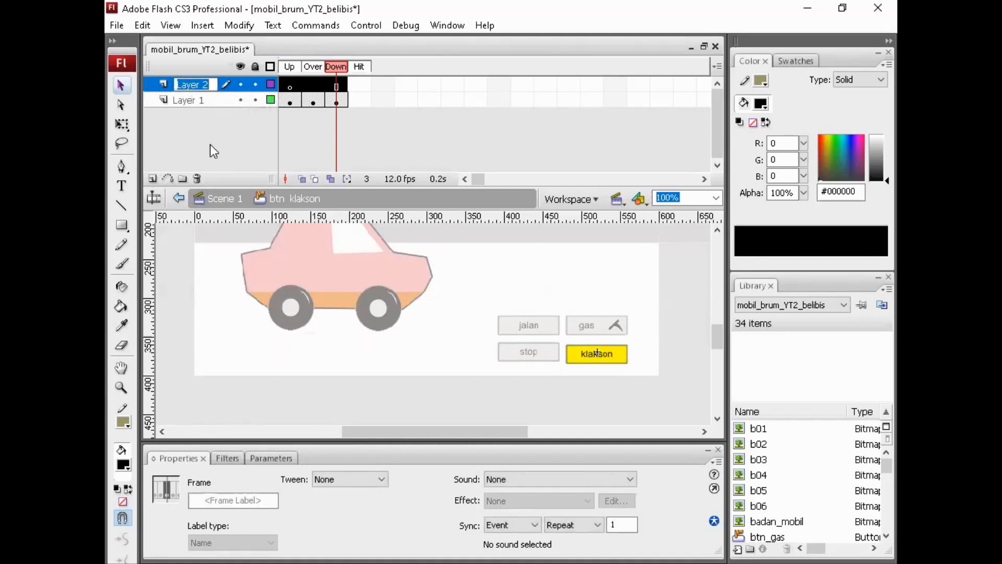
text(bel)
click(212, 150)
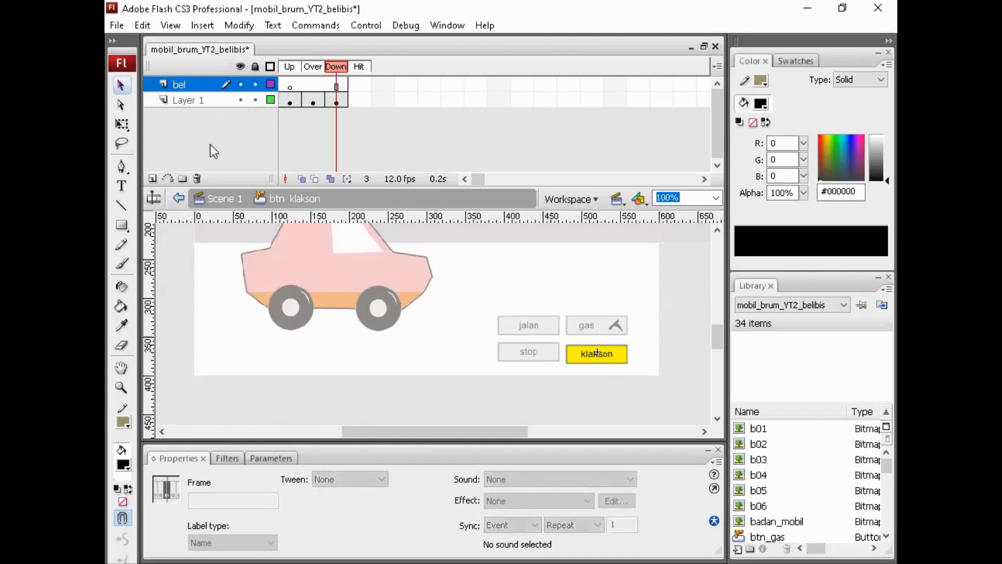
Insert keyframes at the Over and Down states of the bel layer and select the Down frame.
click(290, 87)
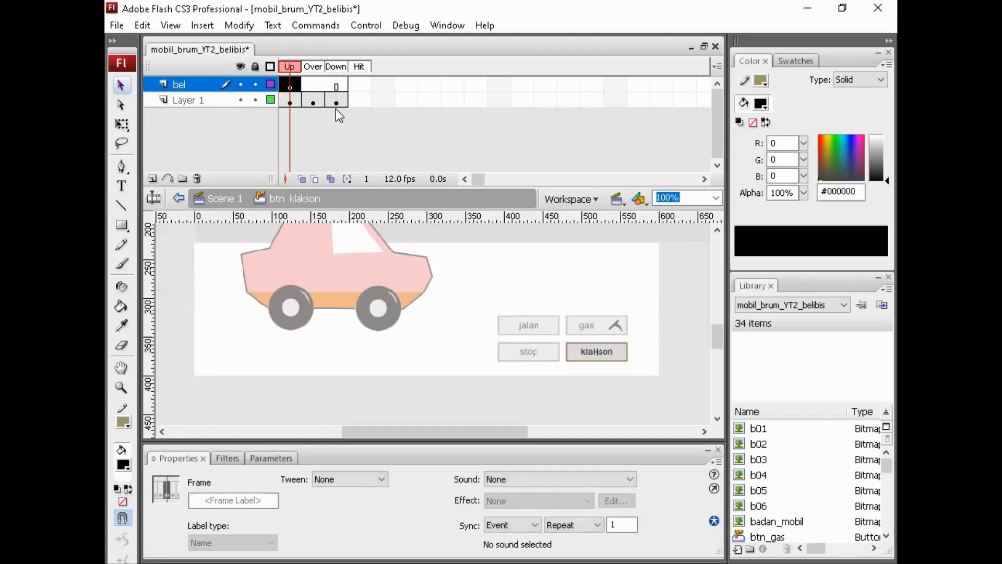
key(period)
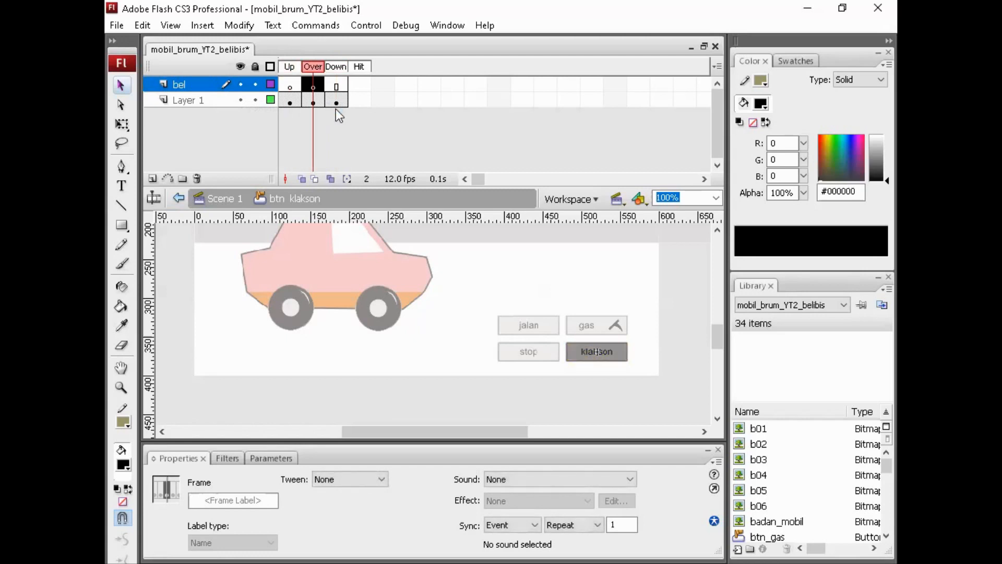
key(period)
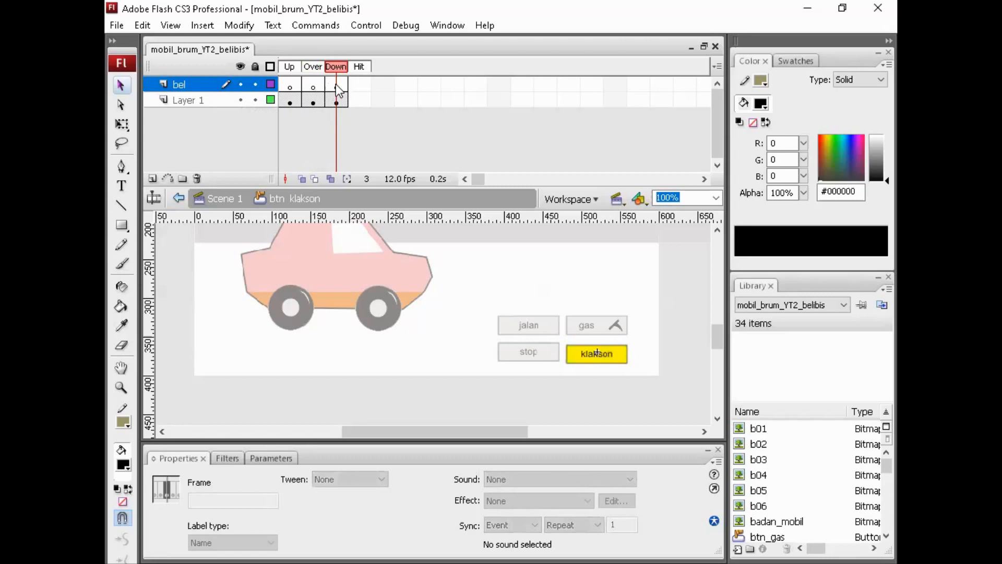
click(336, 86)
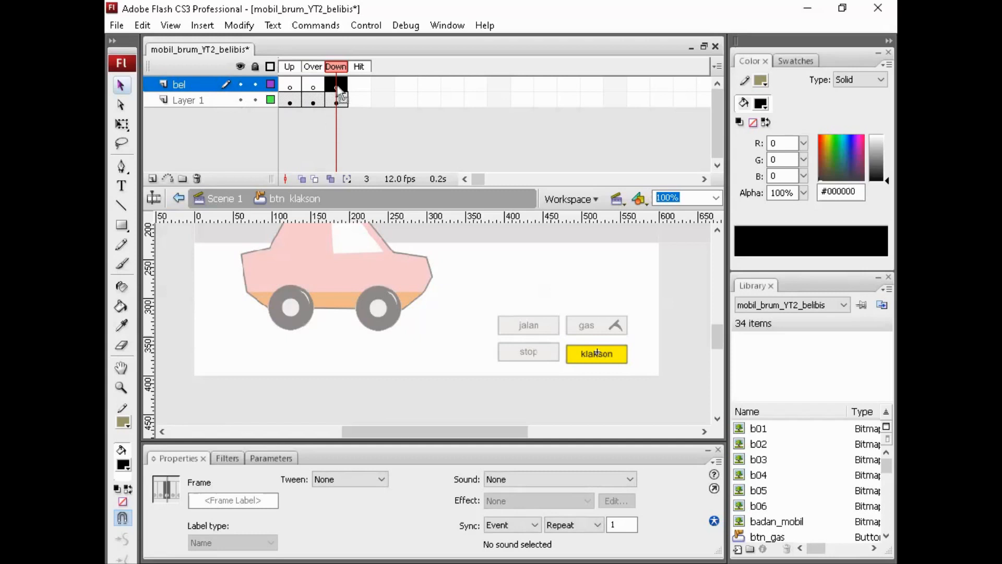
Import the sound file Voice 002_sd_tin_mp3_jadi from the suara folder to the stage.
click(116, 26)
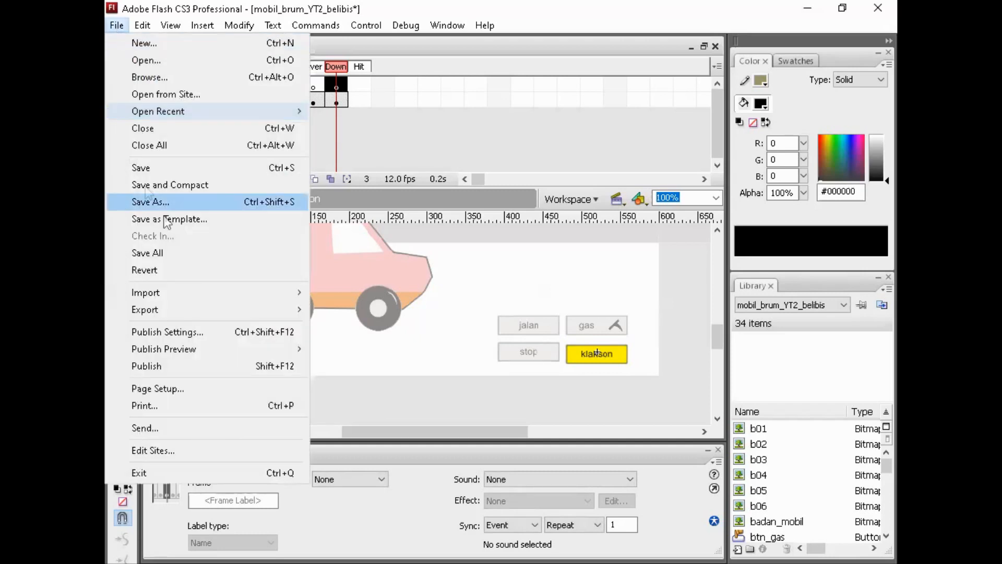
mouse_move(195, 293)
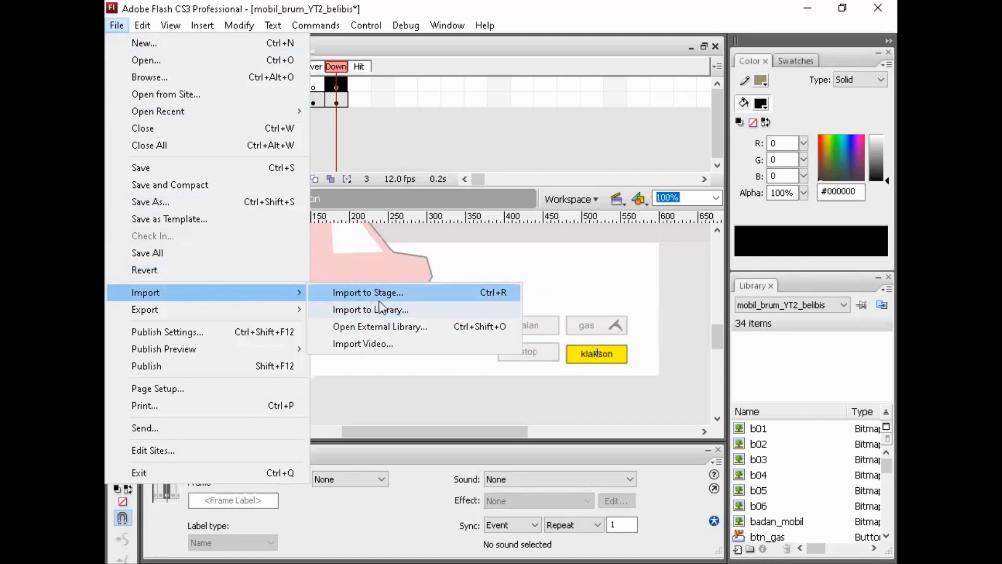
click(407, 296)
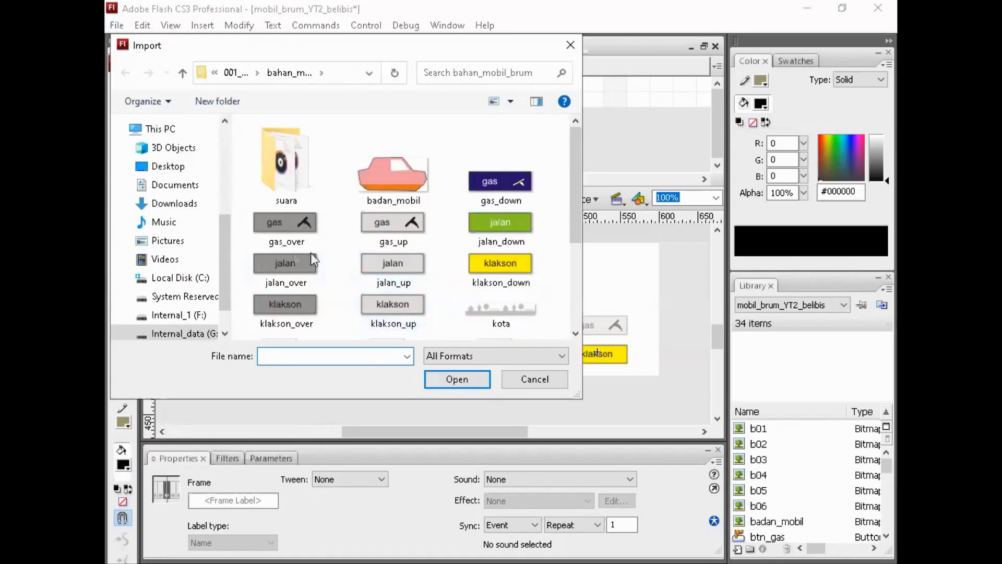
double_click(280, 161)
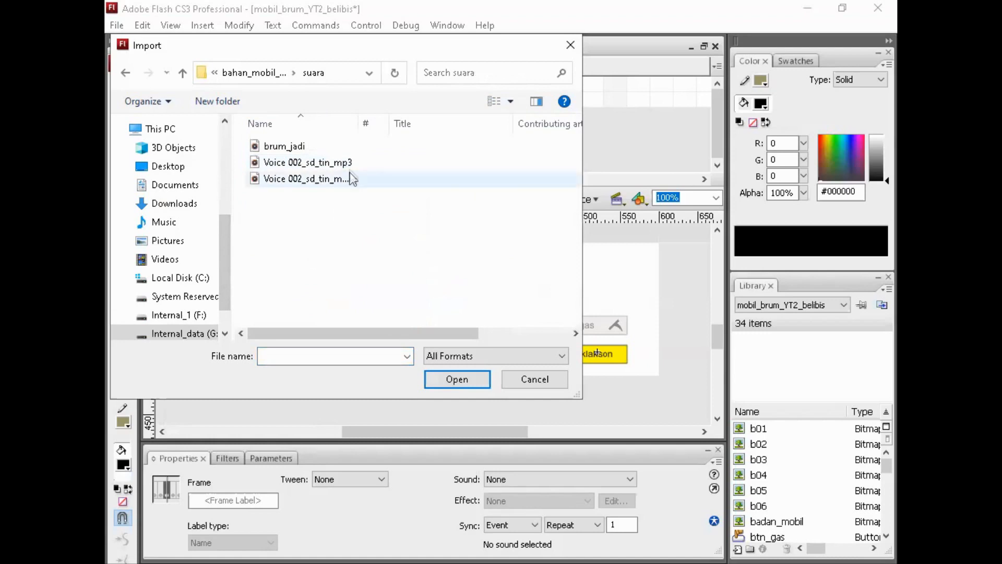
drag(358, 125, 418, 129)
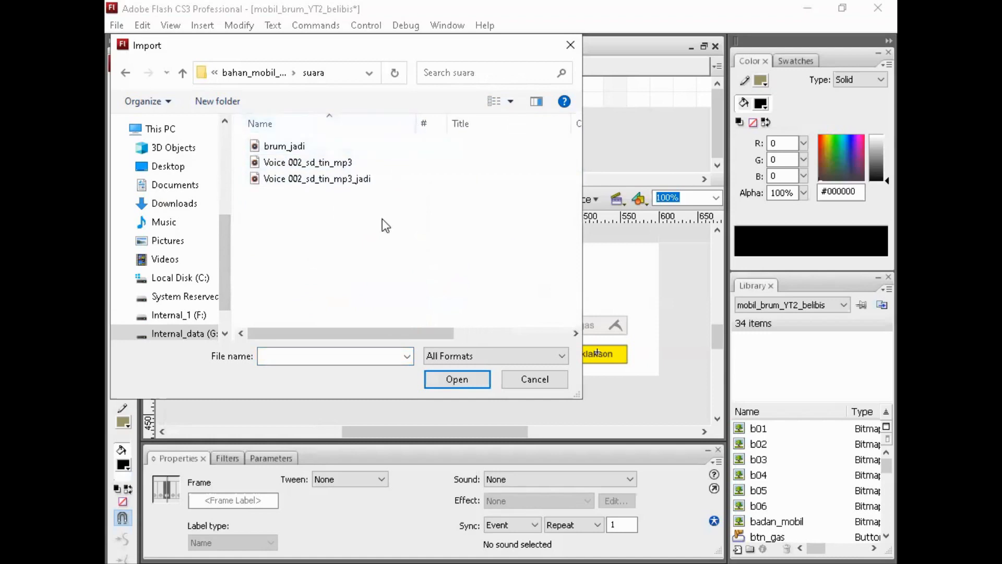
click(317, 186)
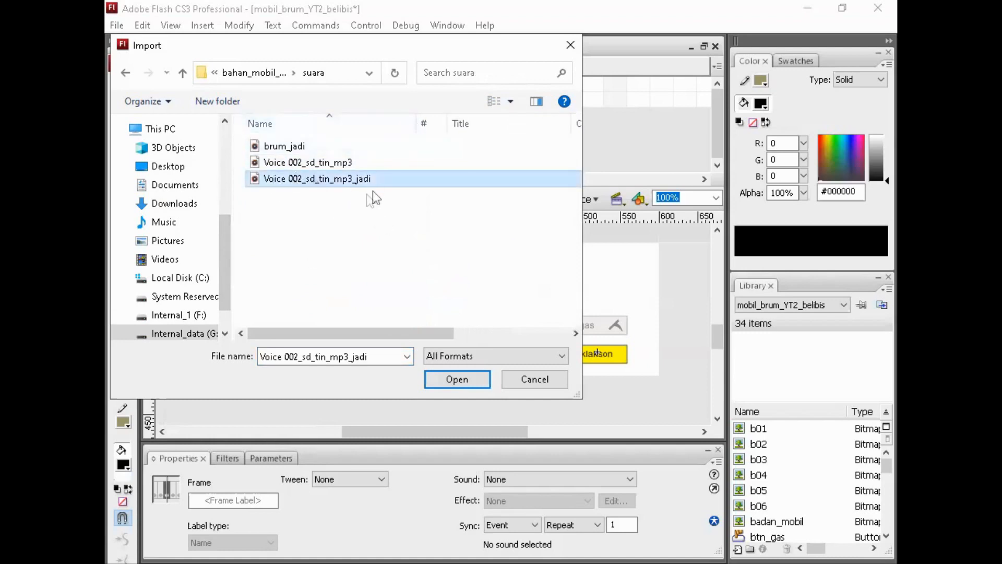
click(456, 379)
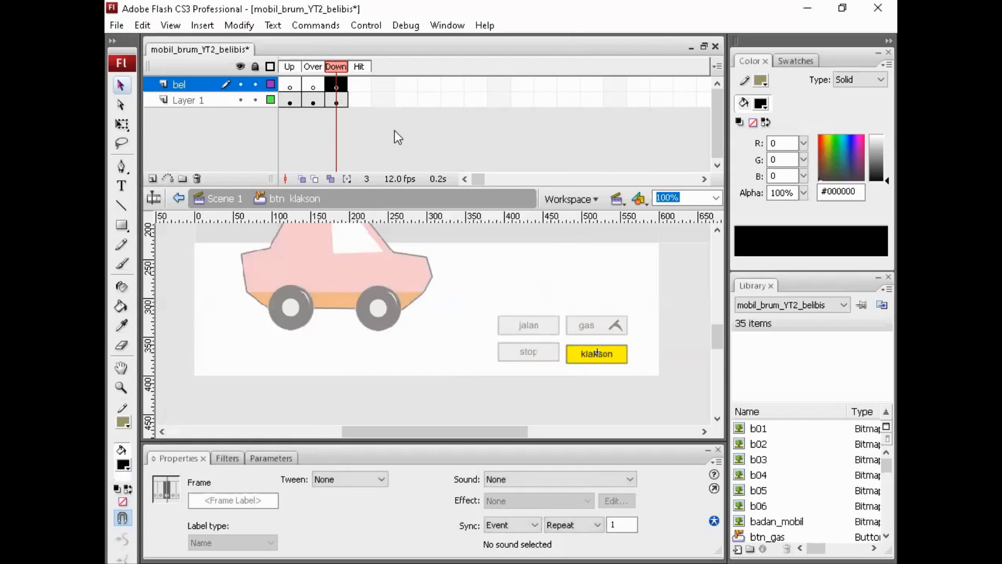
Test the movie to check the klakson button, and close the preview.
key(ctrl+Return)
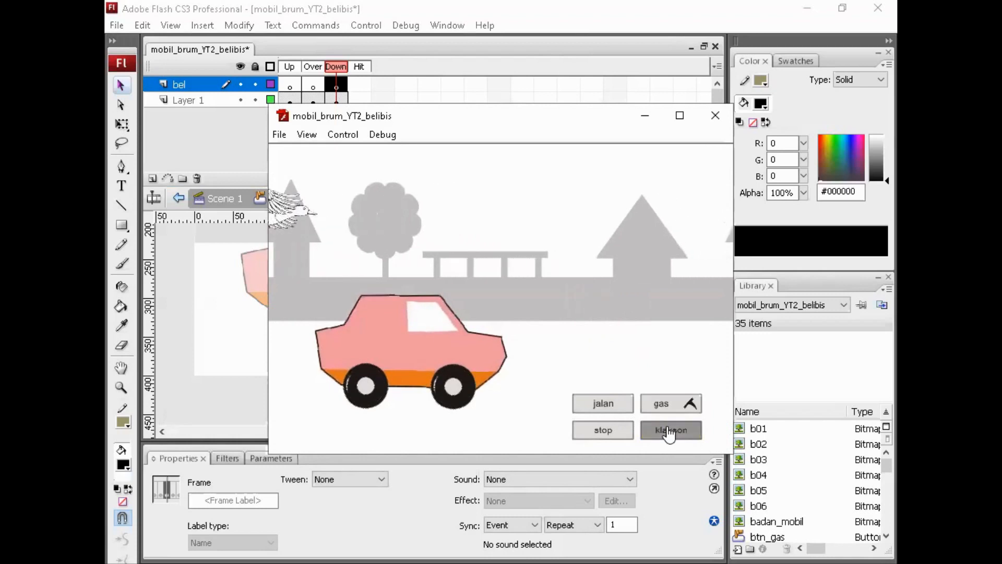
click(715, 116)
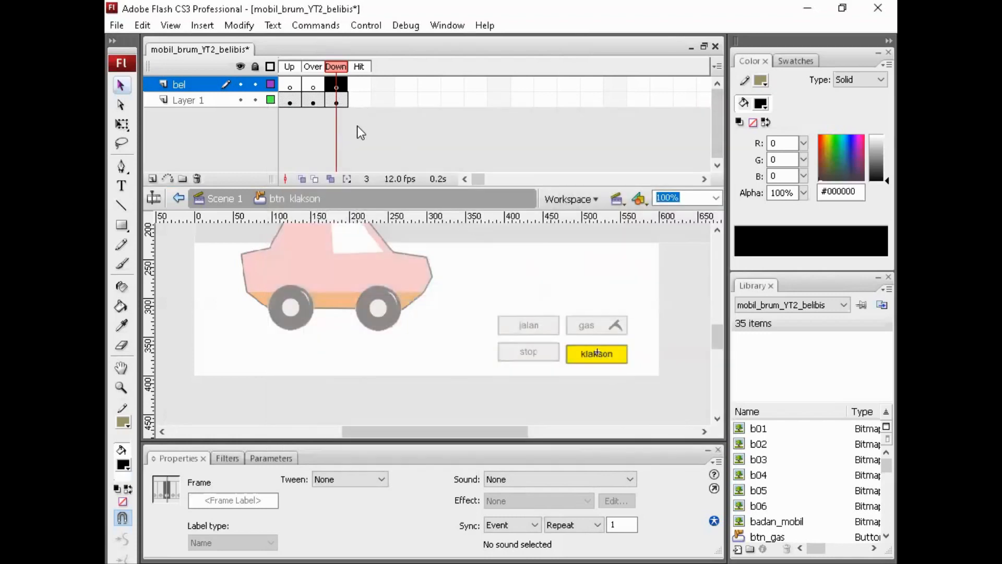
Place the imported Voice 002_sd_tin sound from the library on the Down frame of the bel layer.
click(338, 86)
click(117, 25)
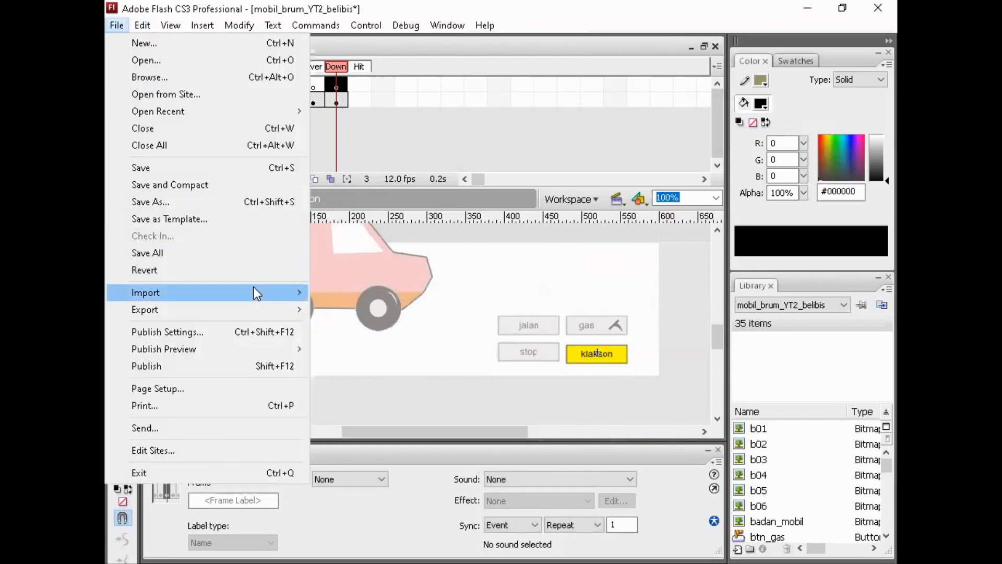
mouse_move(257, 294)
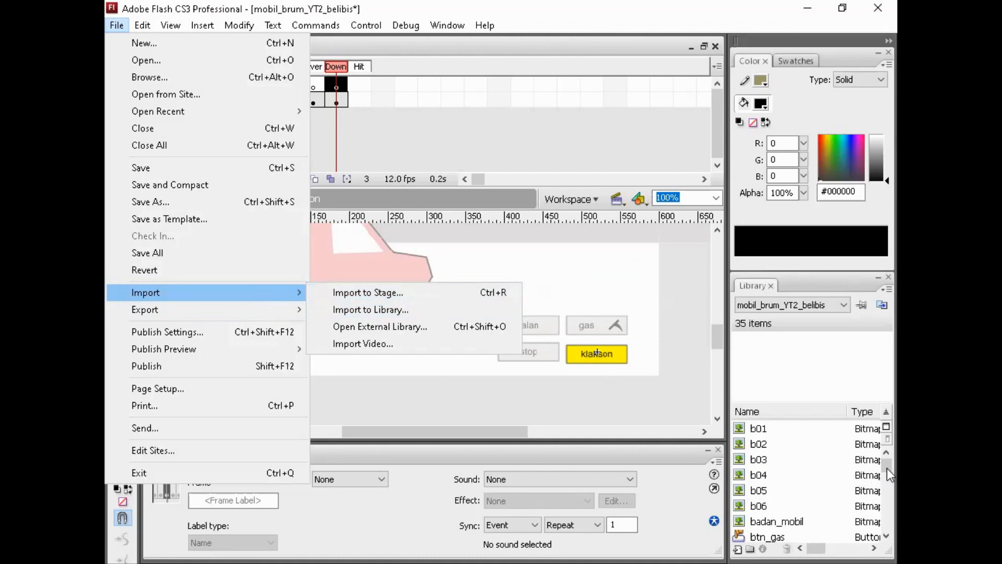
drag(887, 468, 891, 532)
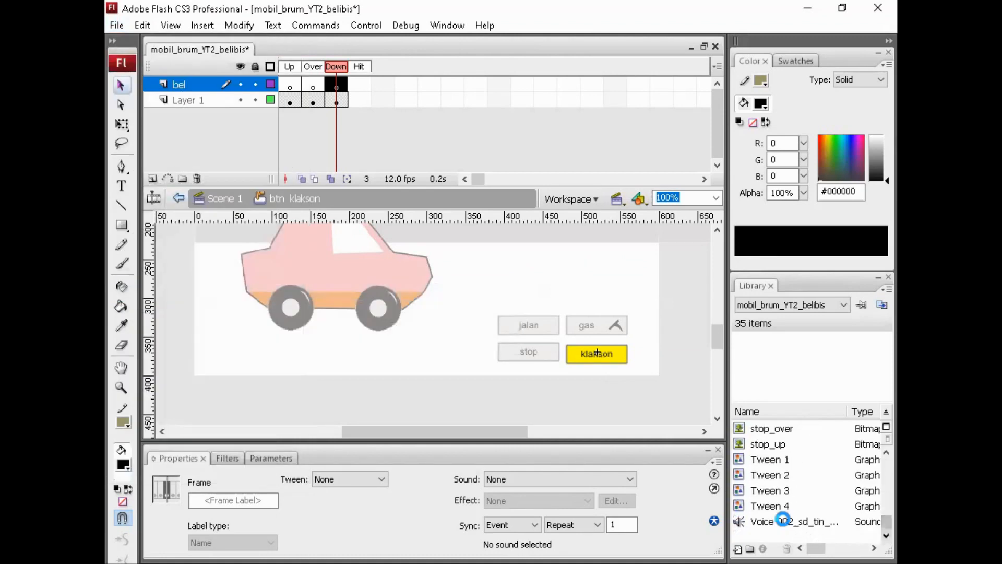
click(781, 519)
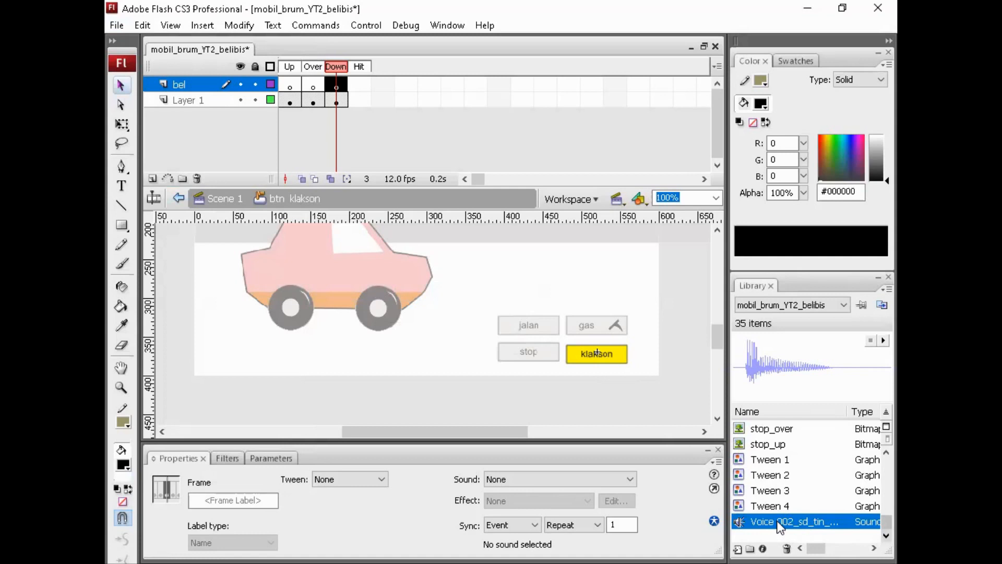
drag(780, 523, 336, 348)
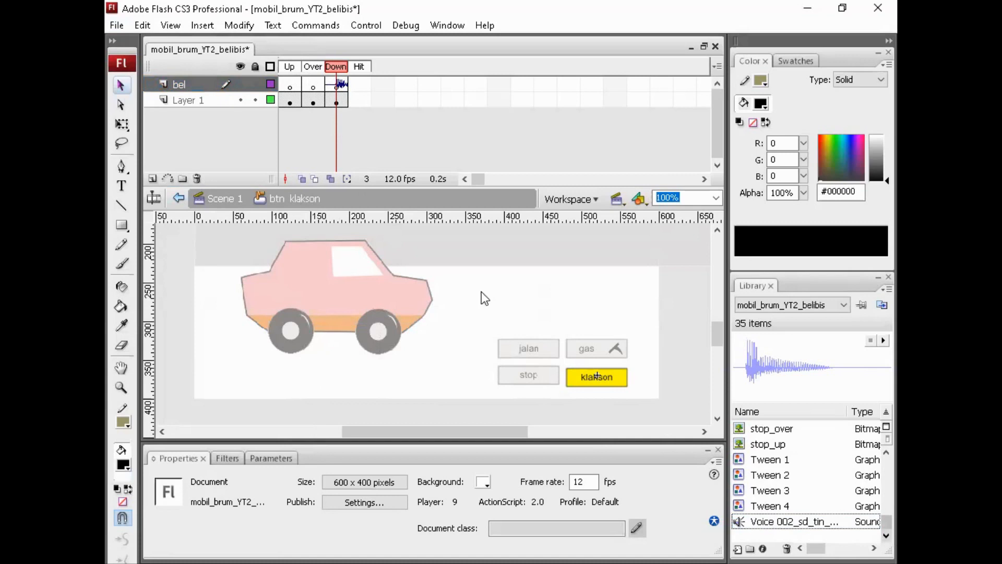
Test the movie by sounding the horn with the klakson button, and close the preview.
key(ctrl+Return)
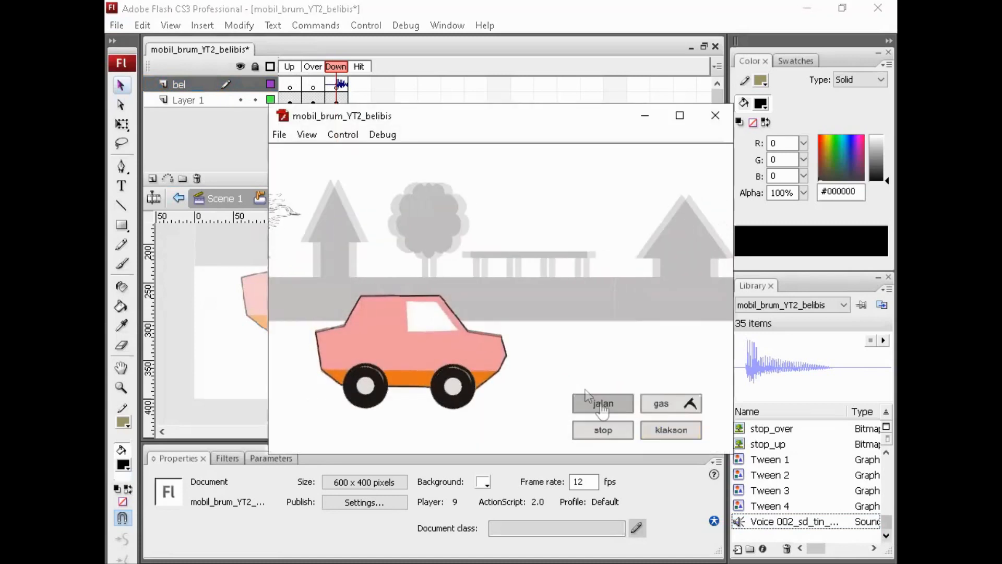
click(688, 436)
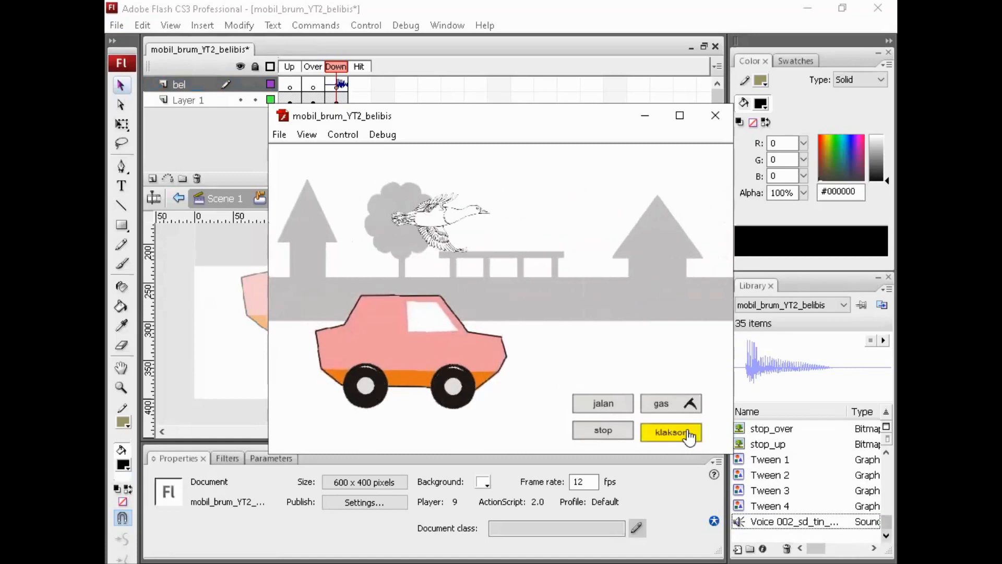
click(712, 116)
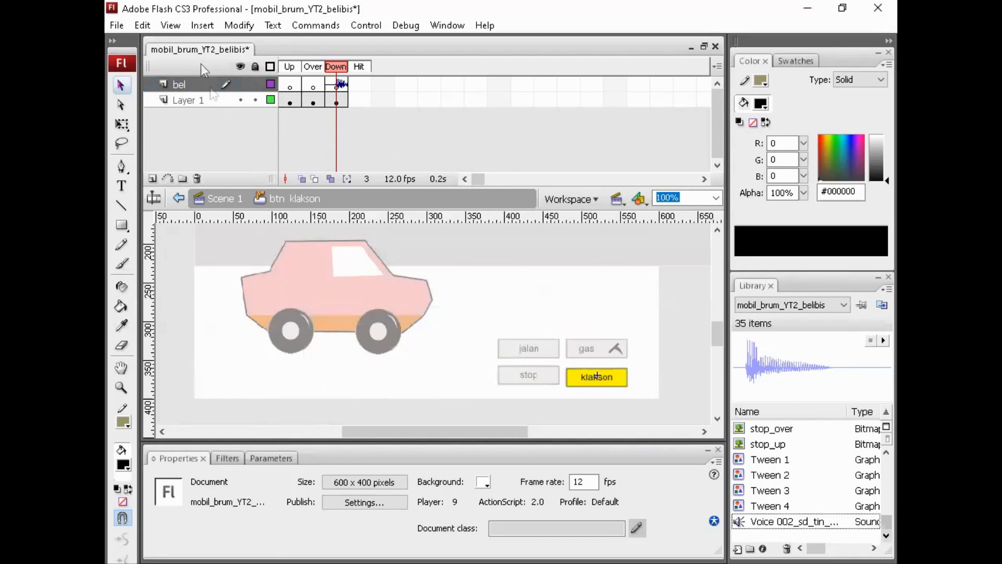
Return to Scene 1 and open the gas button symbol for editing.
click(218, 204)
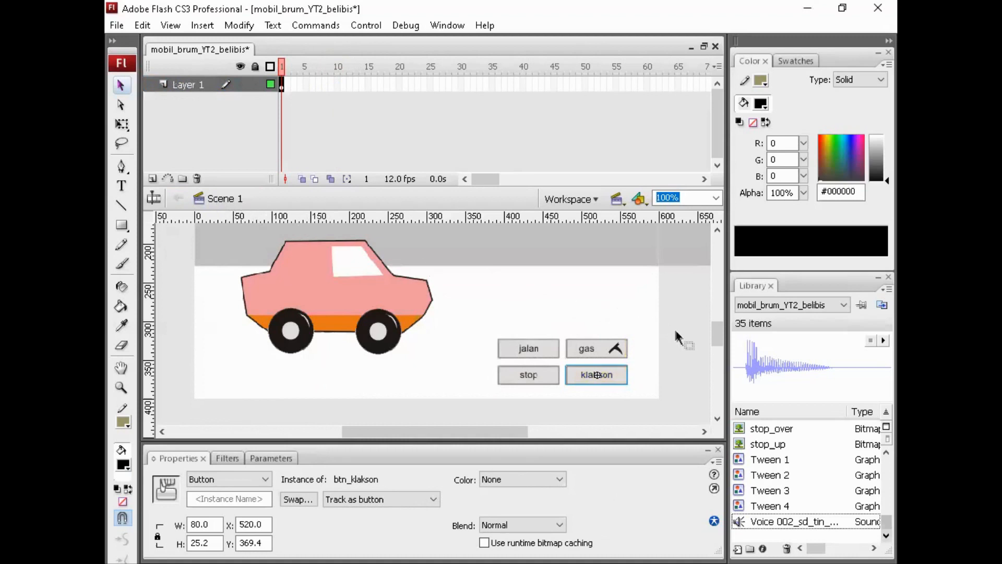
click(687, 332)
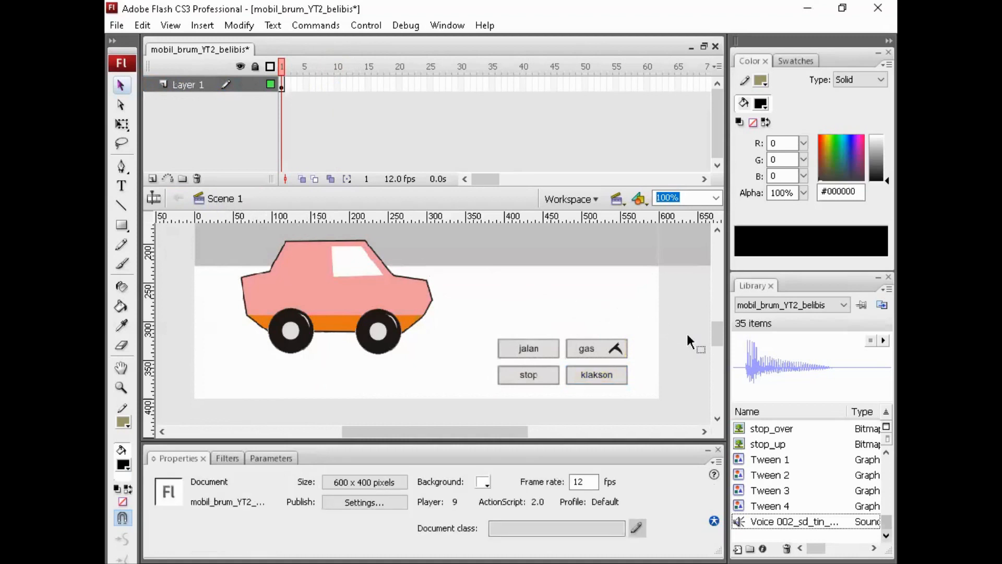
click(602, 354)
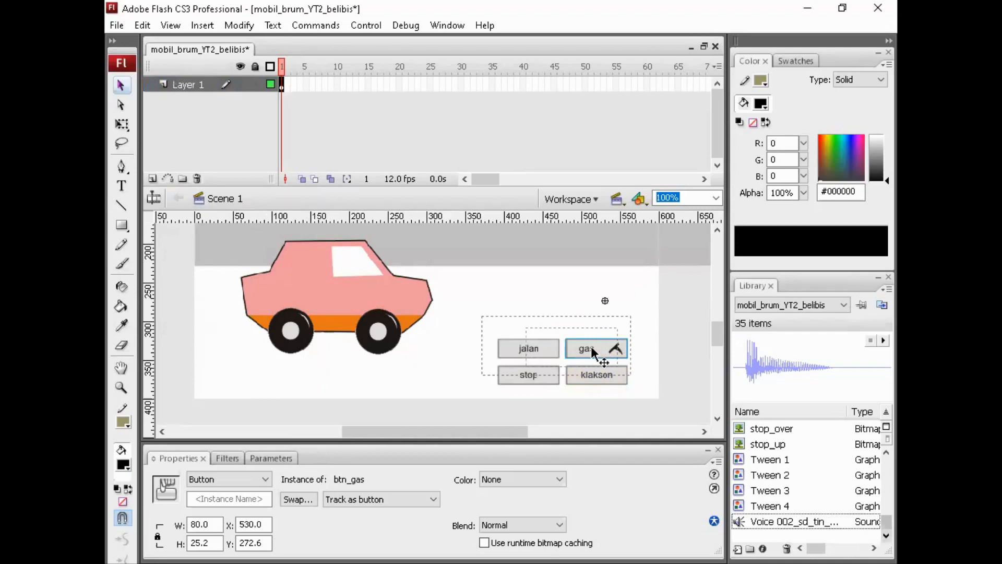
double_click(593, 354)
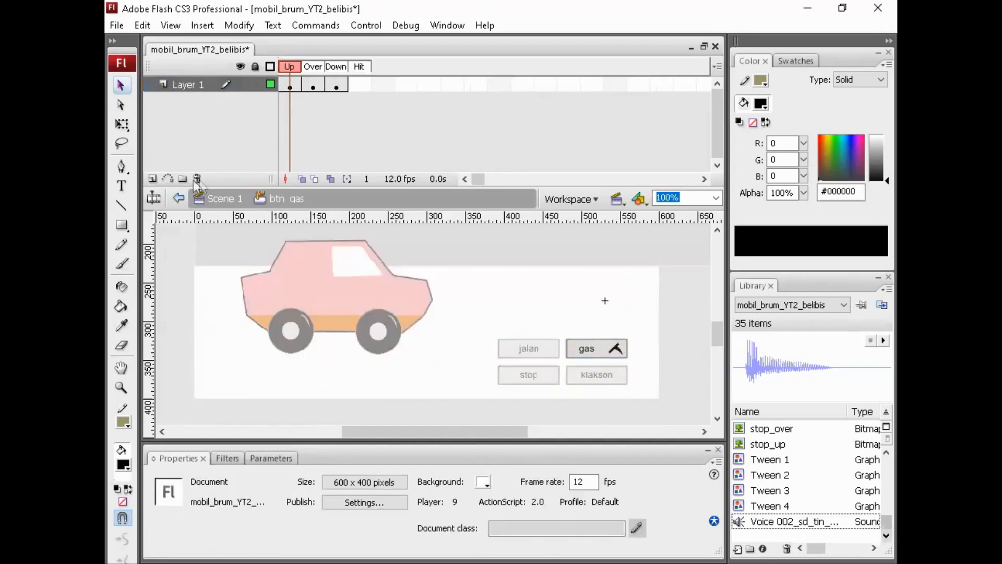
Add a new layer to the gas button's timeline with keyframes at the Over and Down states.
click(152, 179)
click(153, 180)
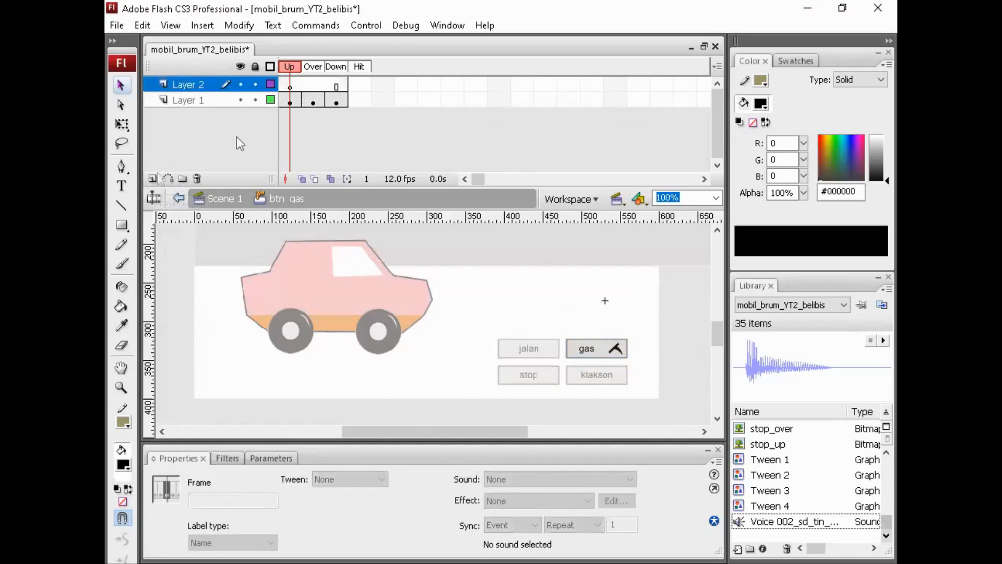
click(291, 84)
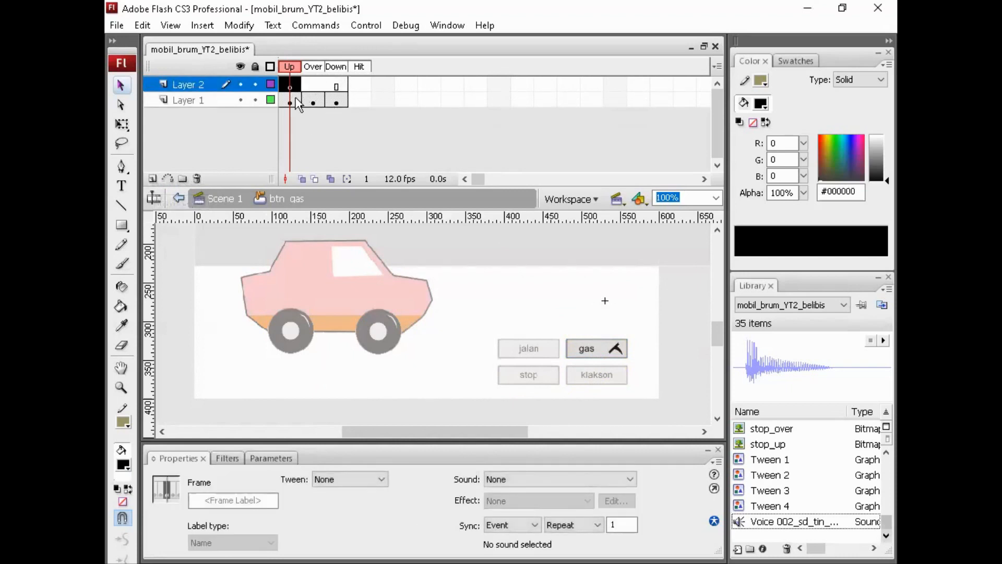
key(F6)
click(336, 86)
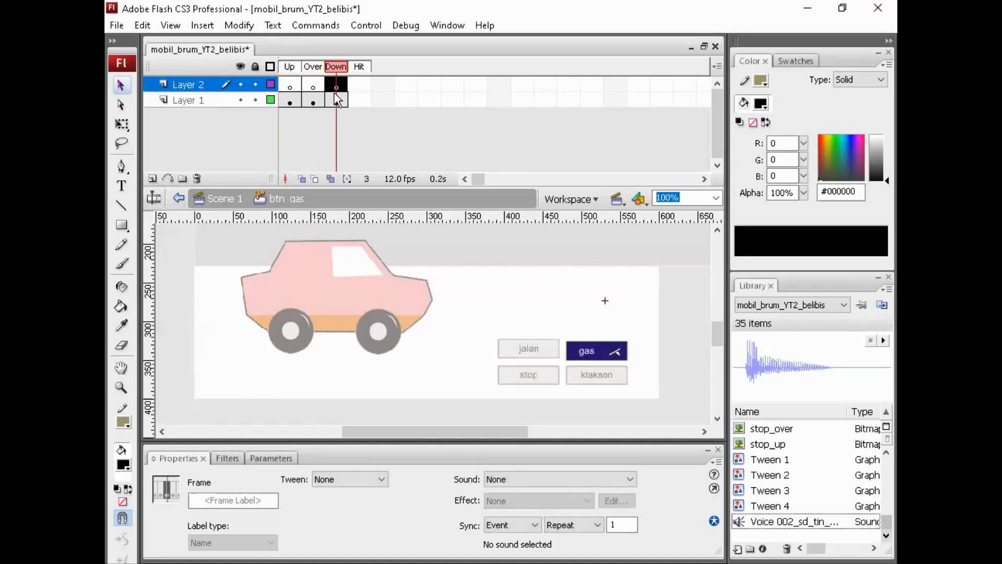
key(F6)
Import the sound file brum_jadi from the suara folder into the library.
click(883, 341)
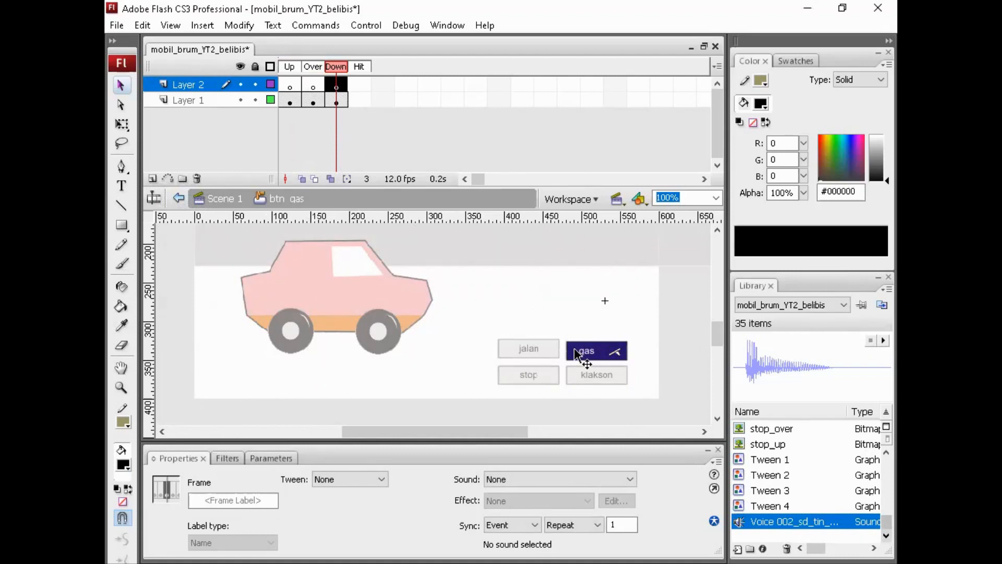
click(116, 26)
mouse_move(210, 292)
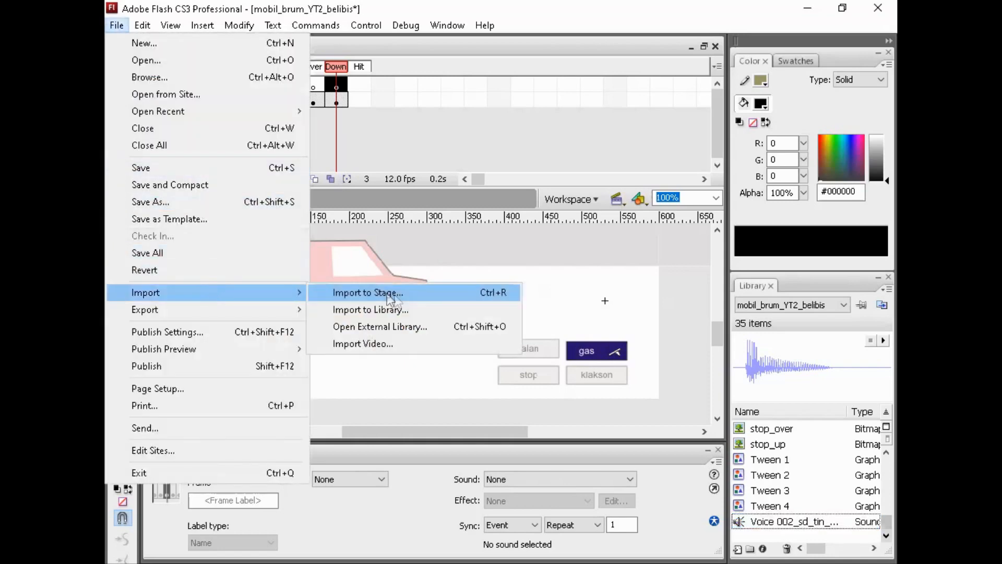
click(418, 310)
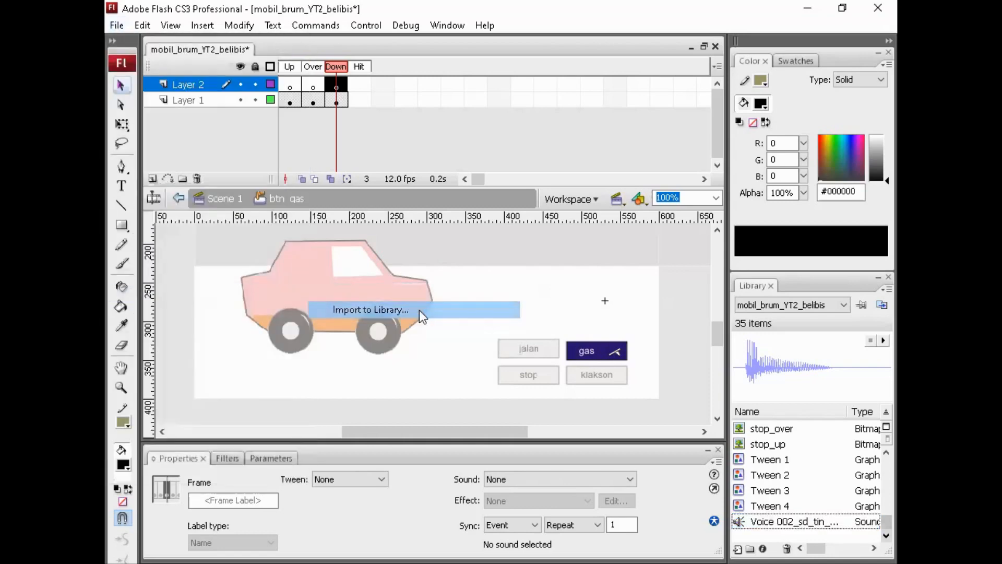
click(293, 143)
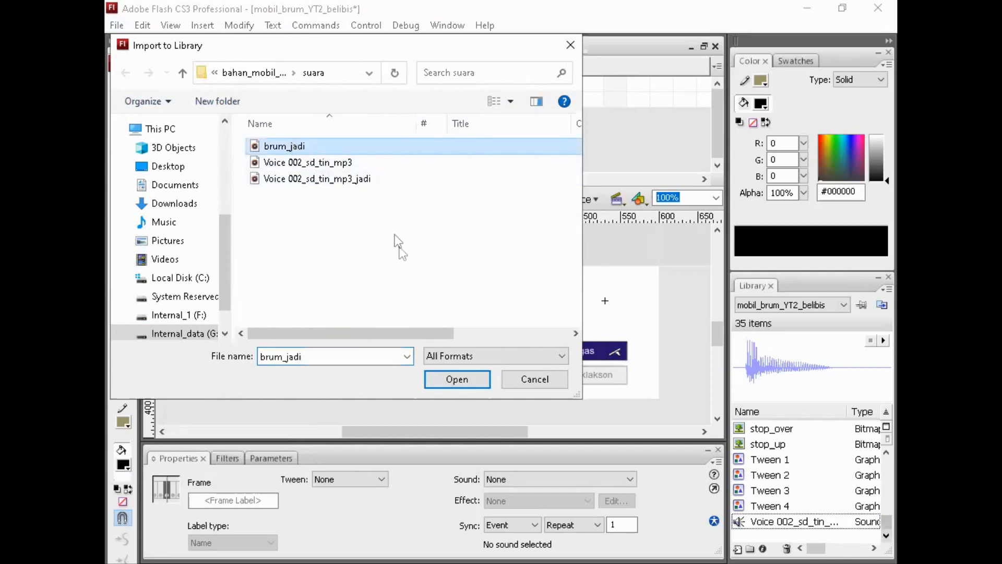
click(447, 384)
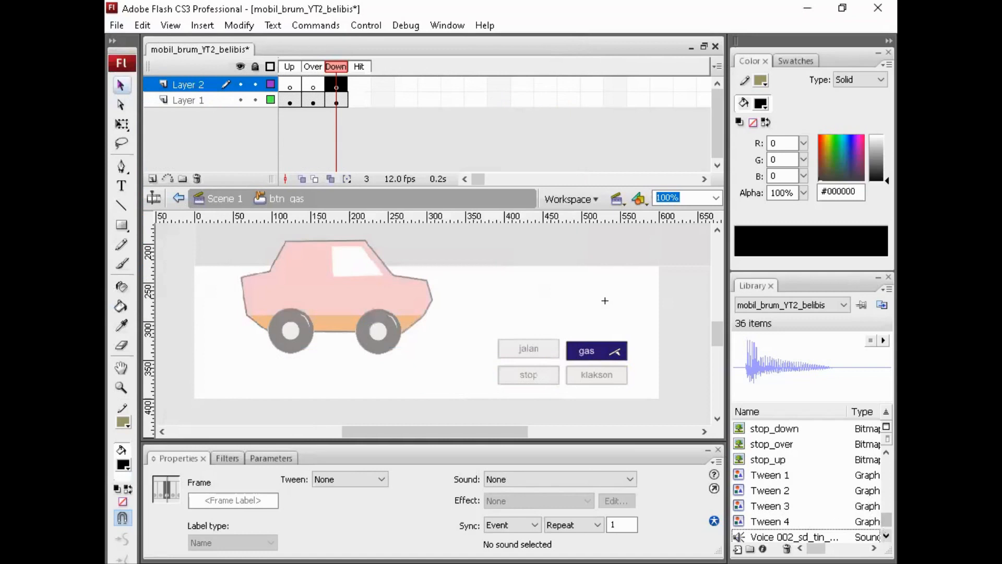
Look through the library for the imported brum_jadi sound and preview the Voice 002_sd_tin sound.
click(885, 534)
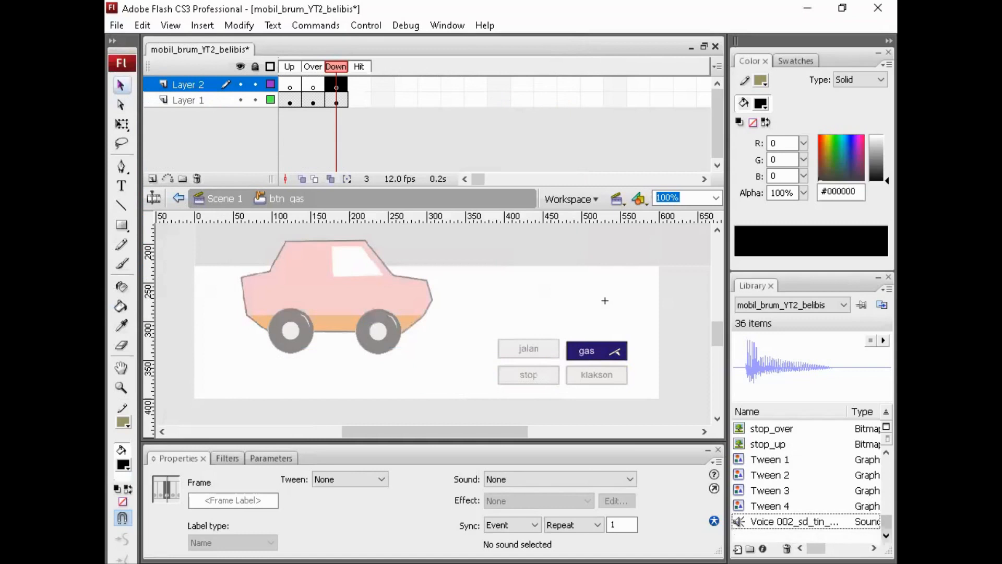
click(888, 451)
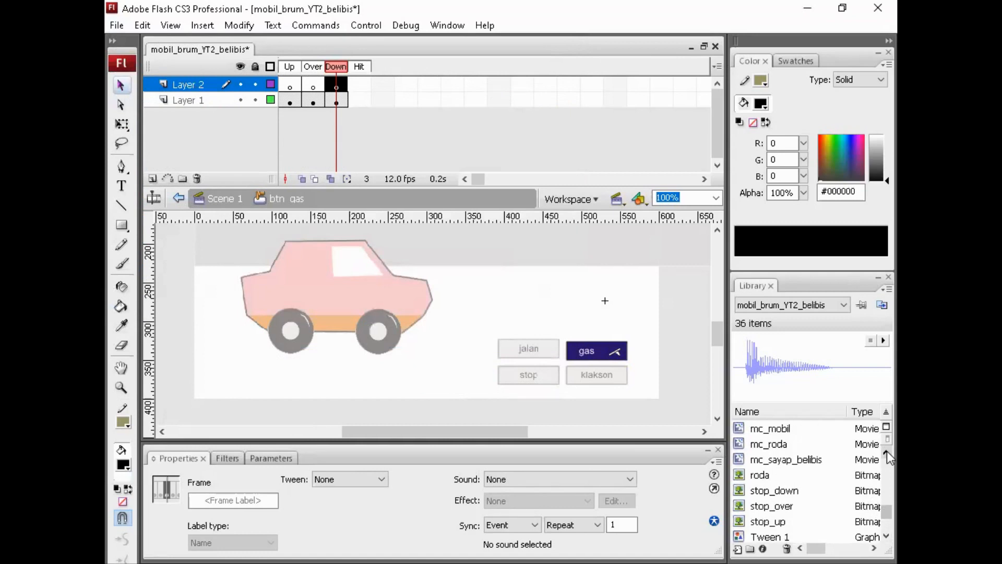
click(888, 451)
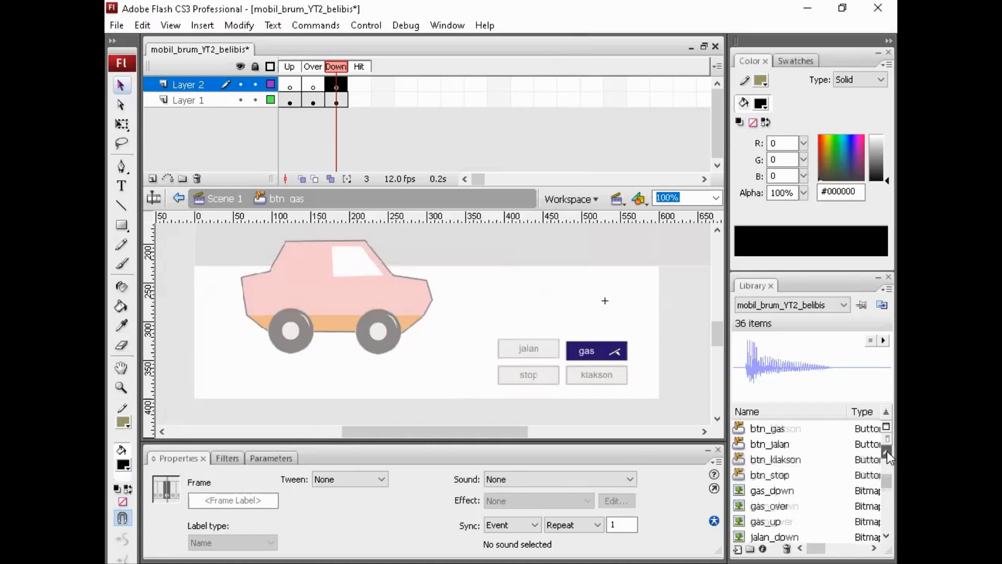
drag(887, 463, 886, 521)
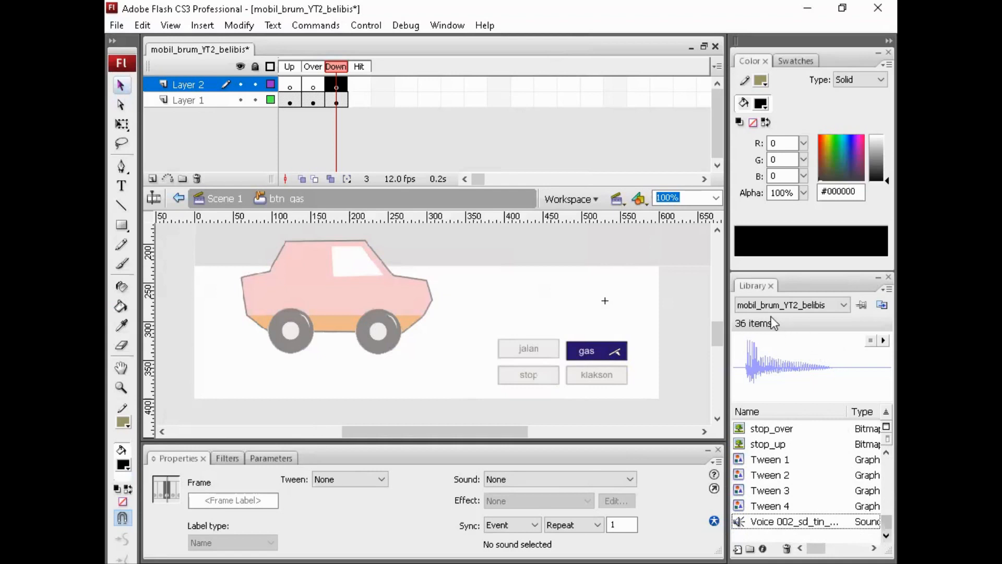
click(886, 340)
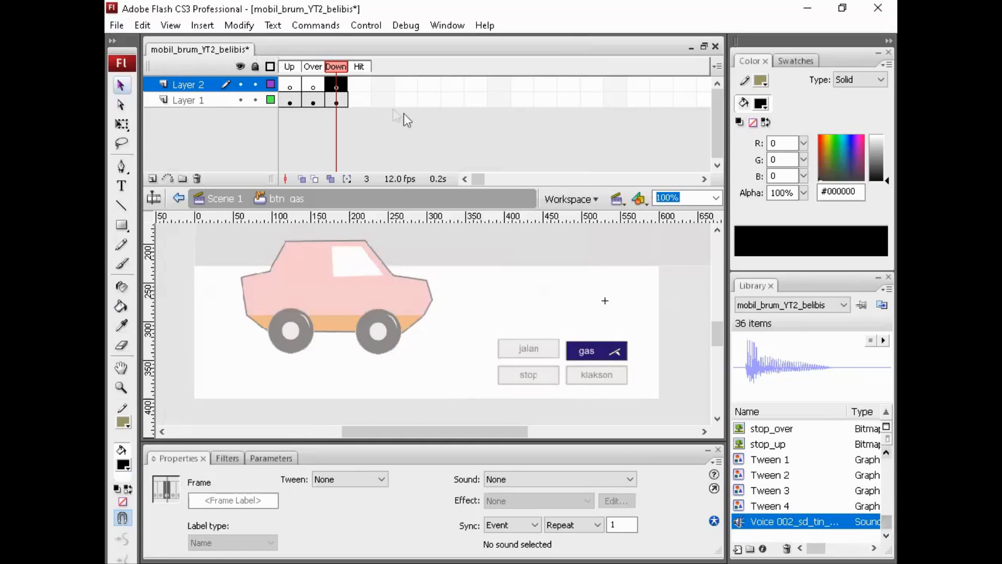
Import brum_jadi from the suara folder to the stage, replacing the existing library item.
click(115, 25)
mouse_move(219, 292)
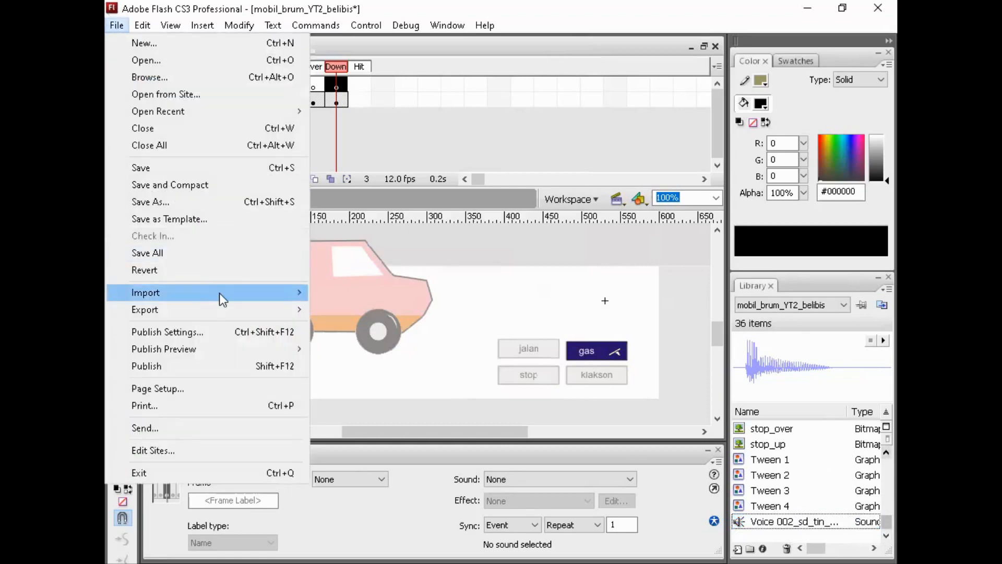
click(381, 297)
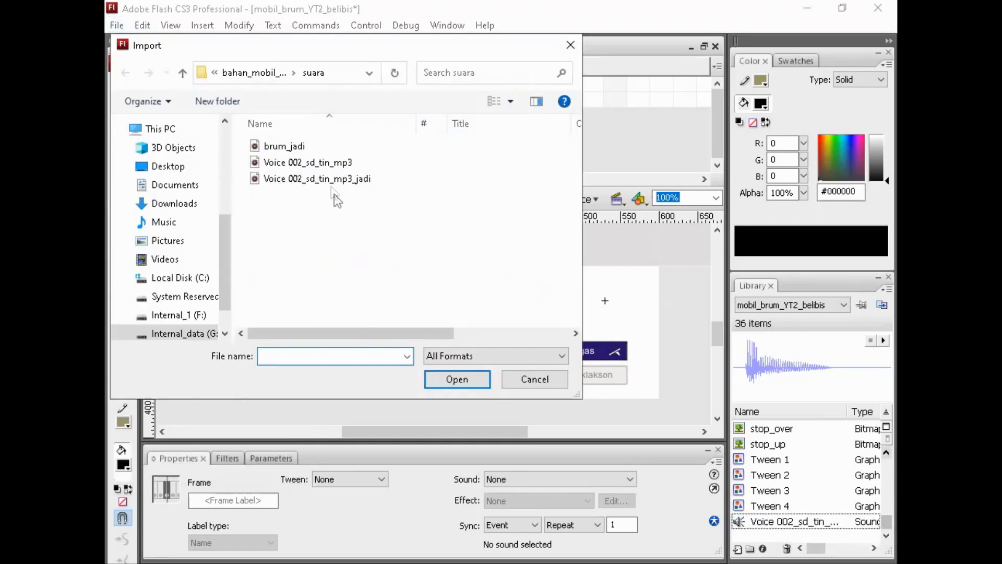
click(283, 146)
click(453, 384)
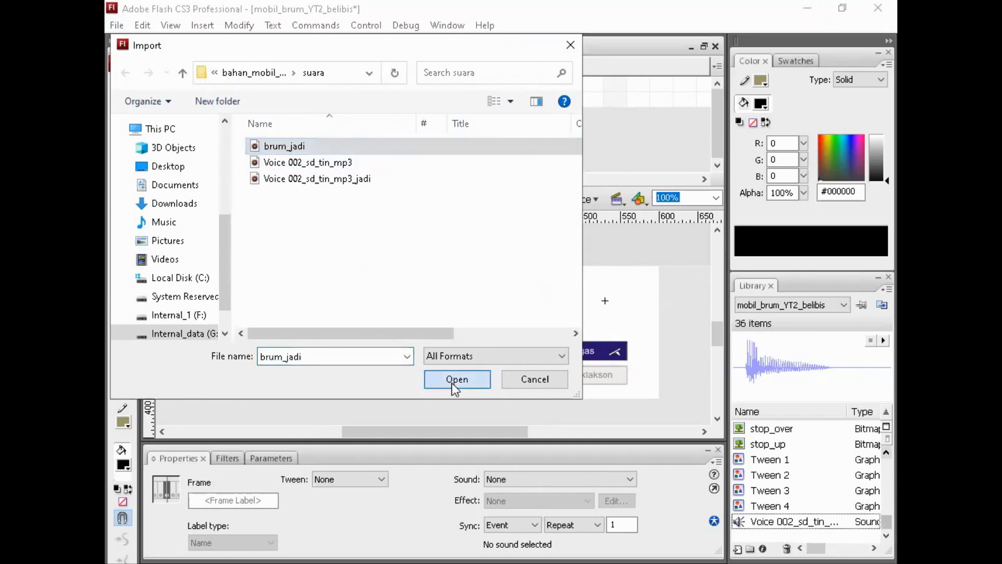
click(474, 300)
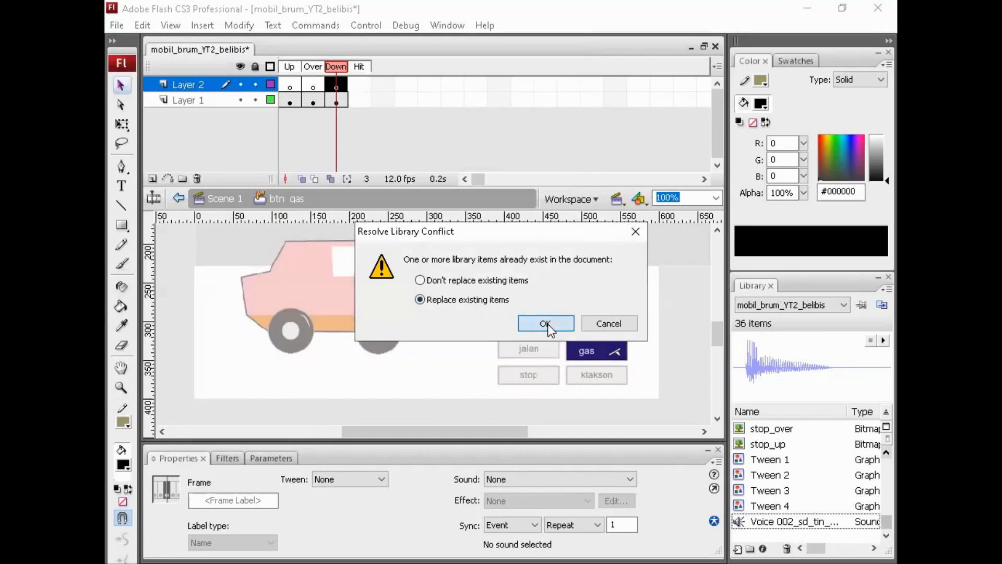
click(546, 322)
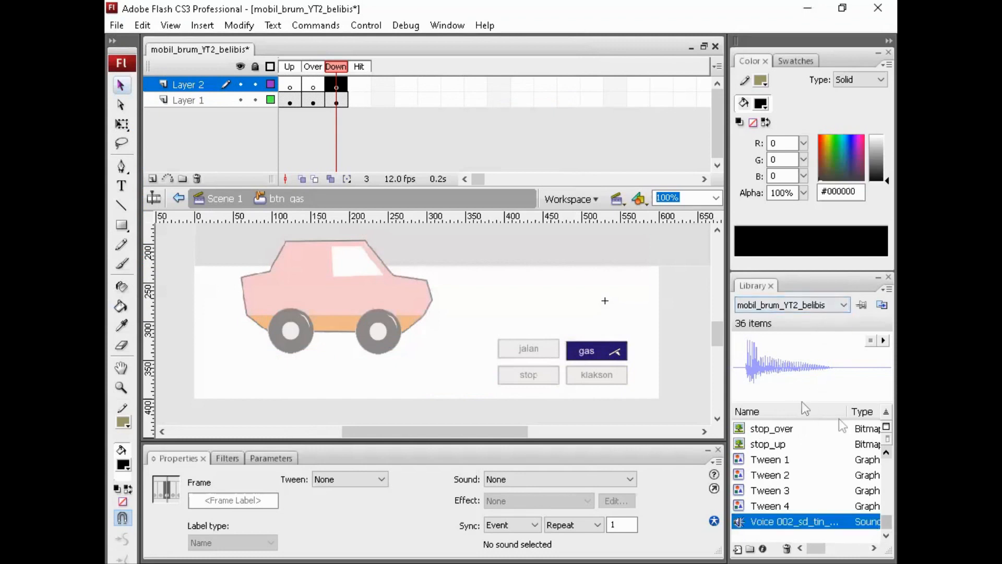
Look through the library list for the brum_jadi sound, checking the Voice 002_sd_tin sound and Tween 4 entries.
click(887, 451)
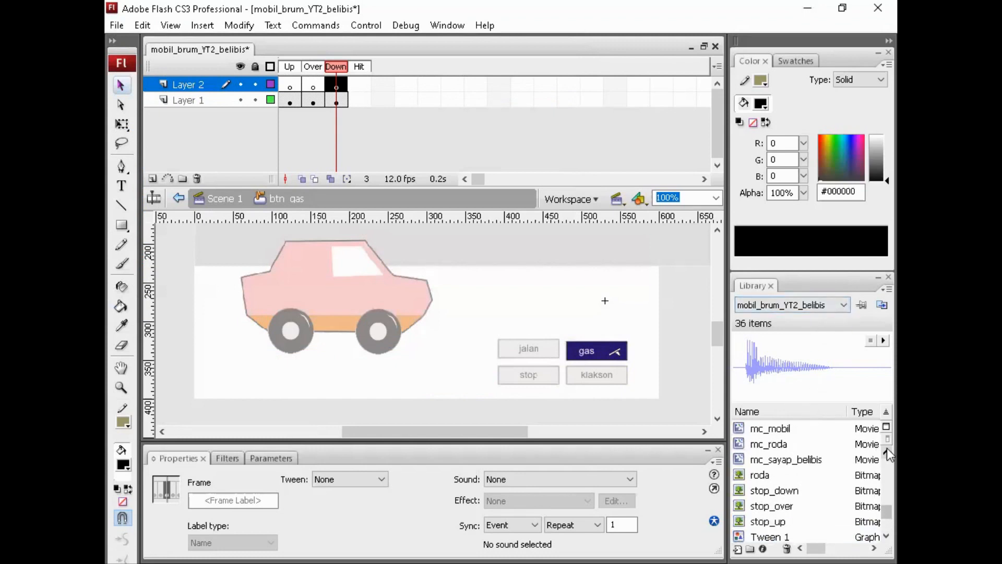
click(887, 447)
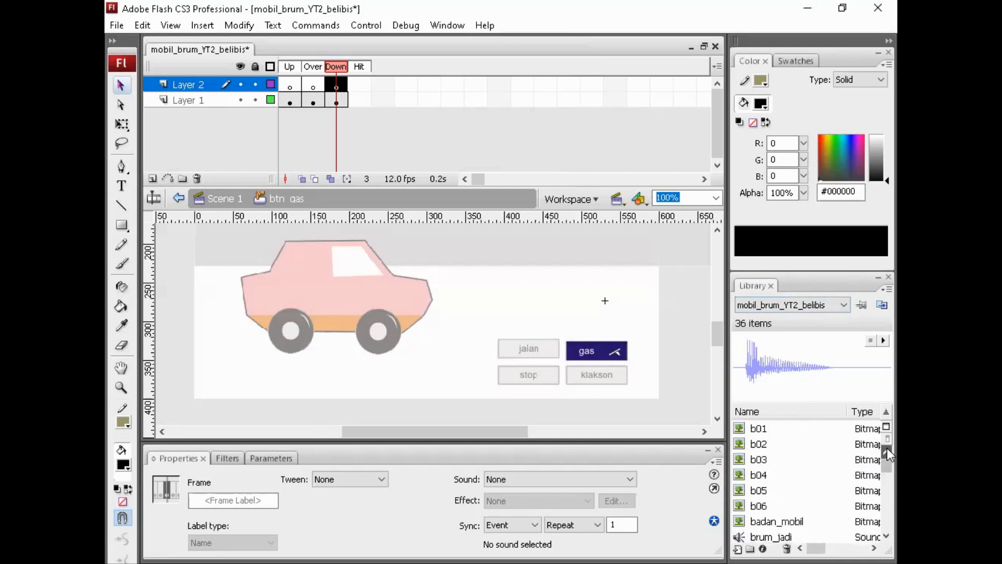
drag(885, 465, 886, 521)
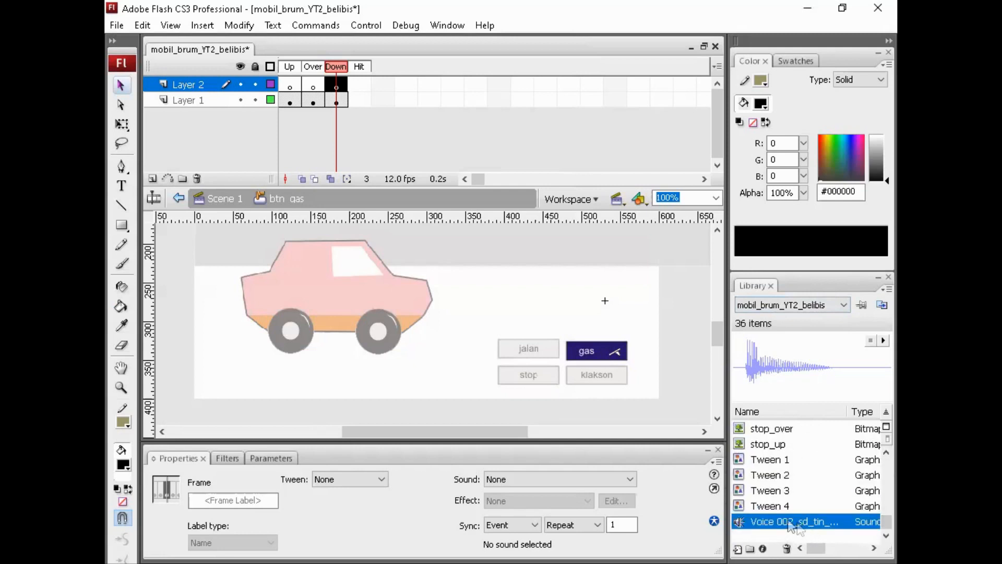
click(755, 506)
click(756, 522)
click(337, 89)
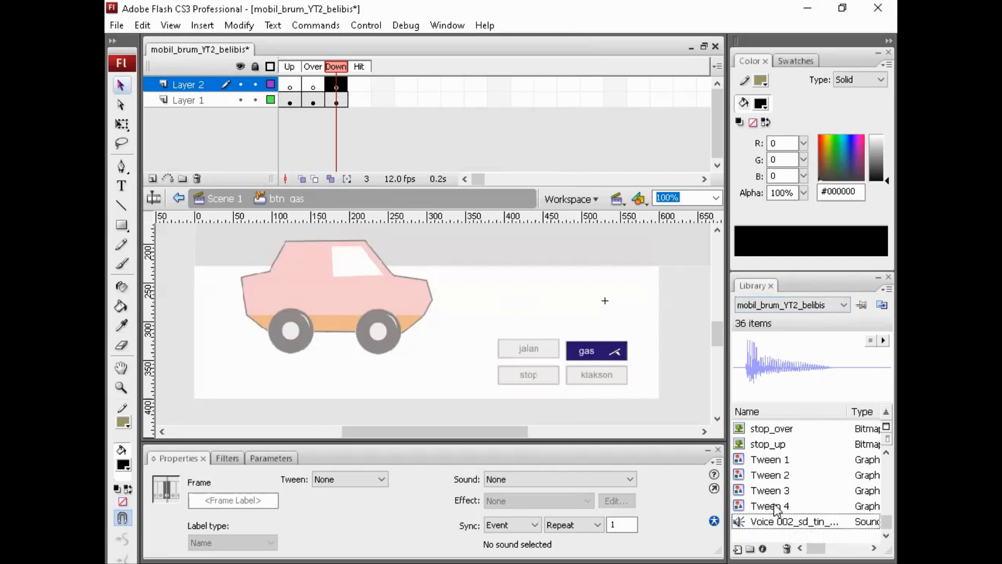
click(805, 505)
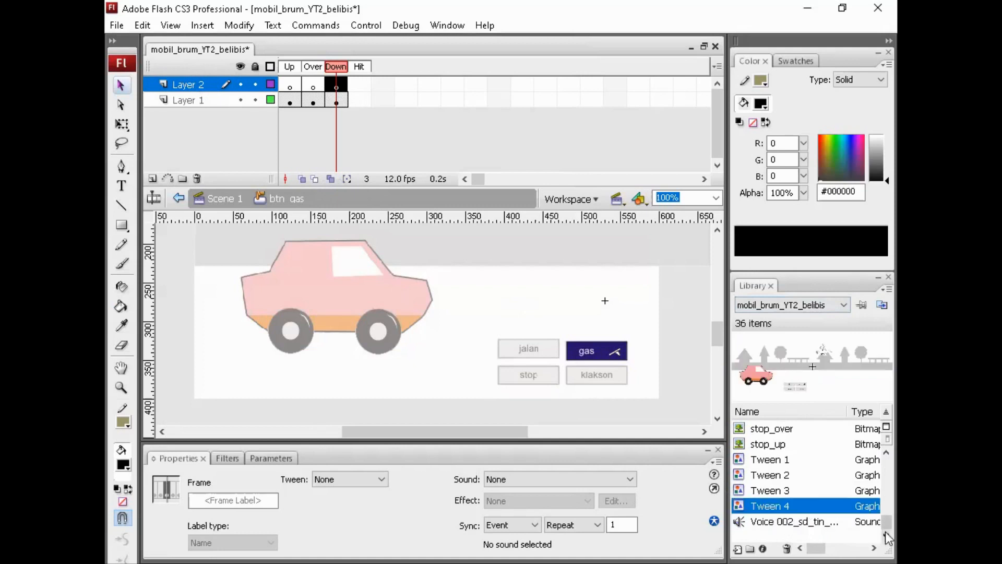
drag(882, 525, 883, 459)
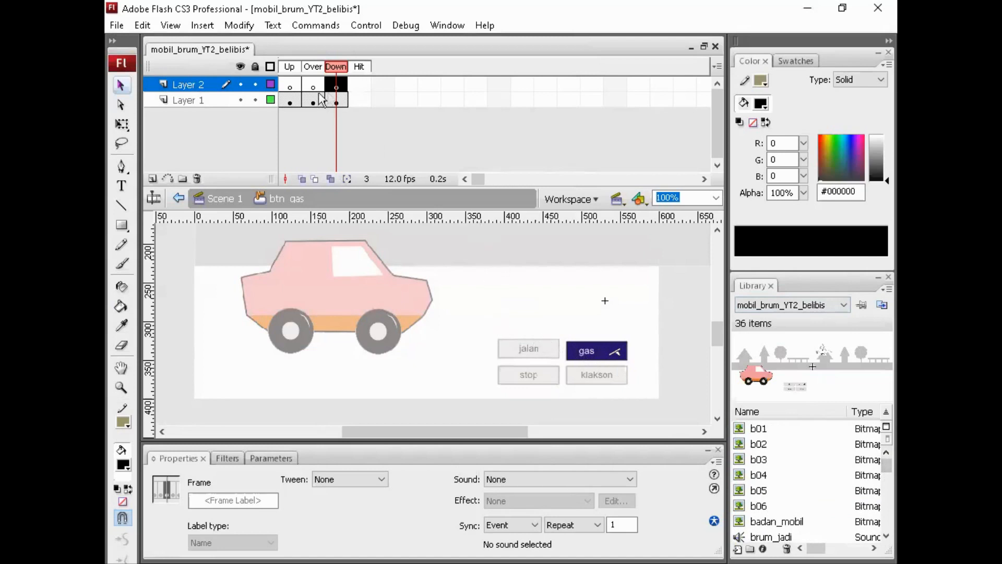
Import brum_jadi into the library again, choosing not to replace existing items.
click(114, 26)
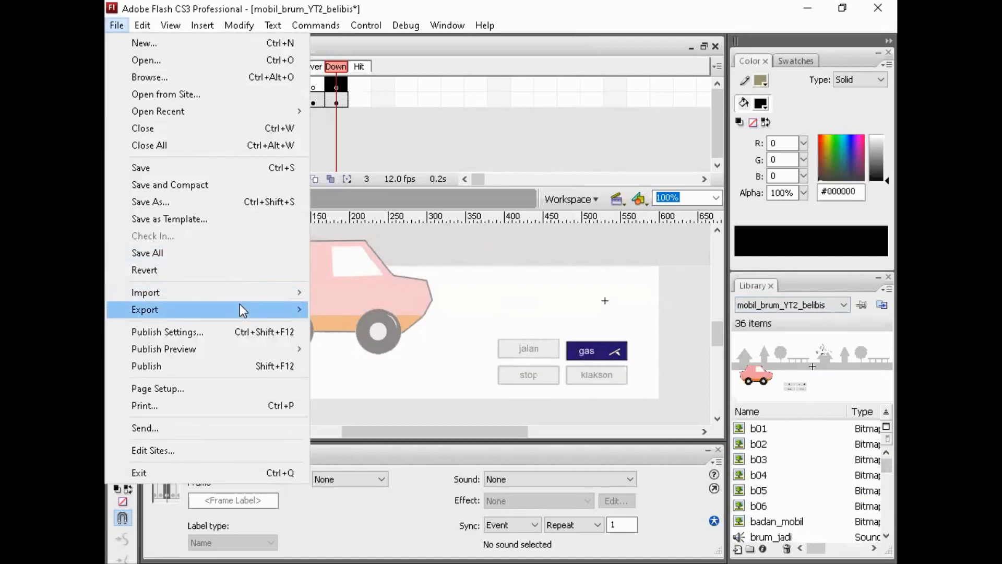
mouse_move(267, 293)
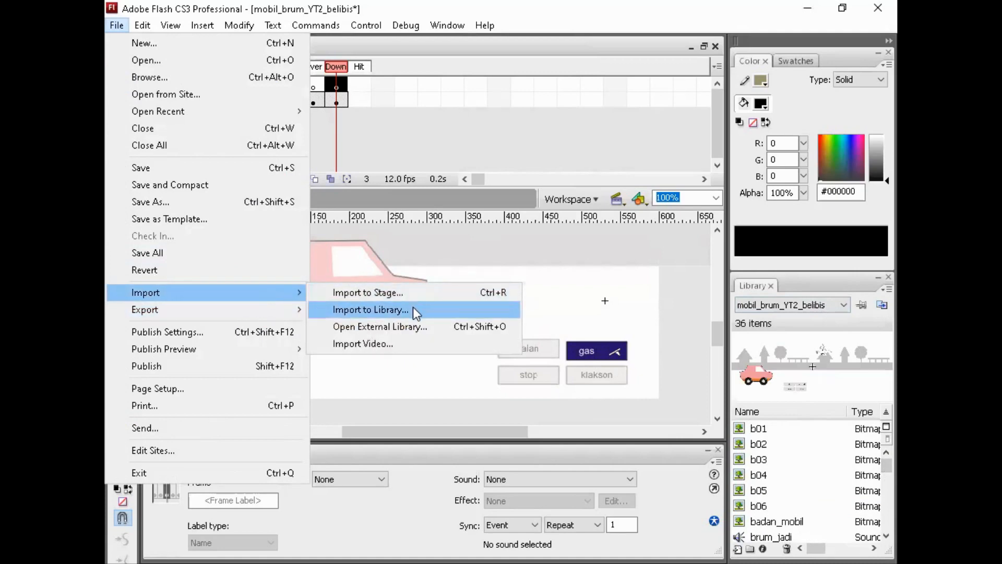
click(410, 301)
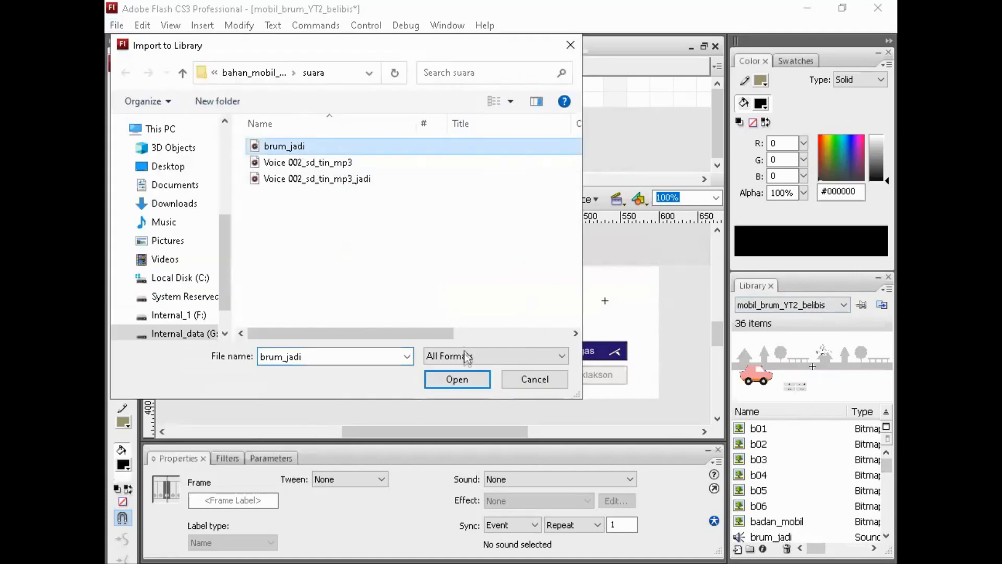
click(457, 380)
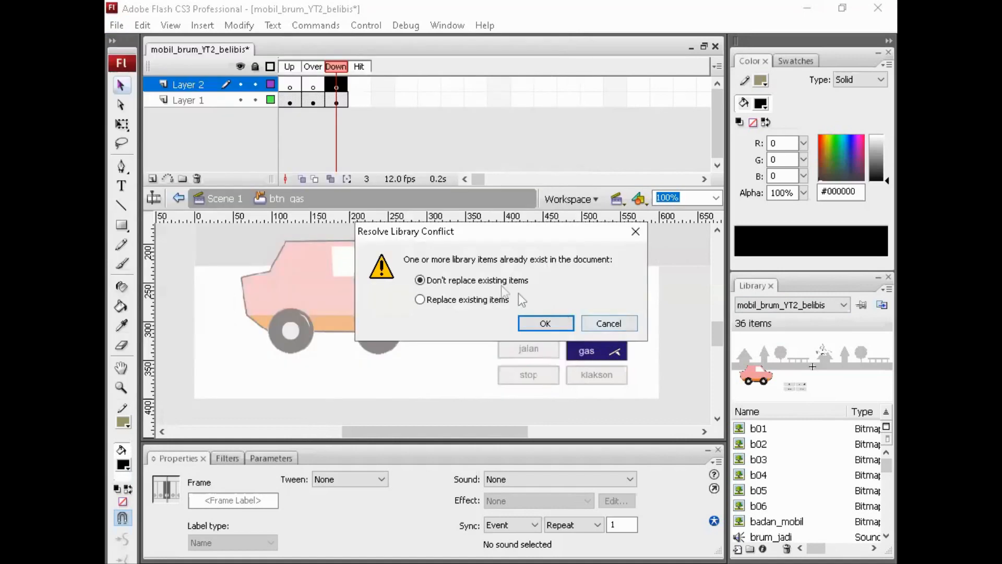
click(534, 320)
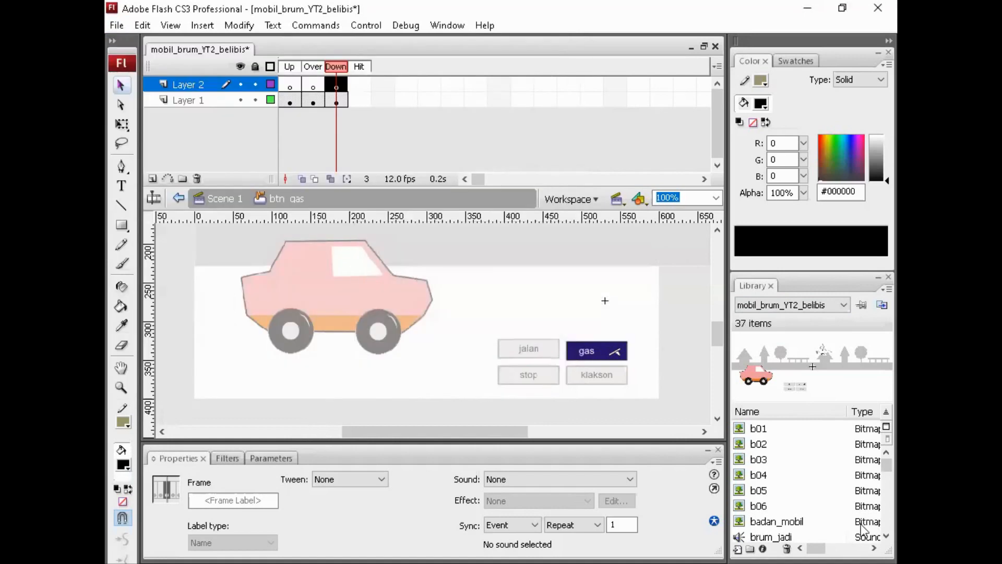
Place the brum_jadi sound from the library on Layer 2's Down keyframe of the gas button.
click(886, 535)
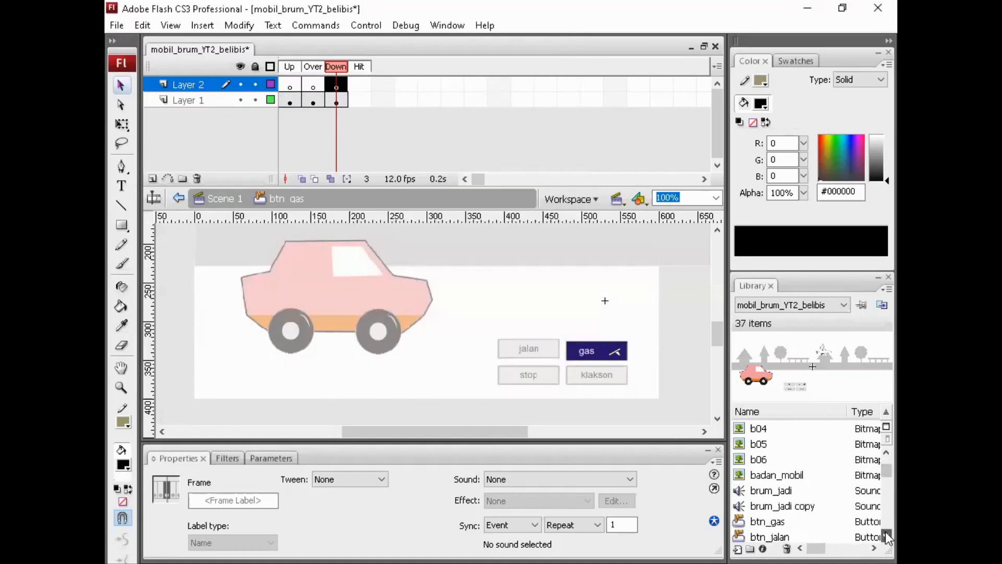
click(780, 491)
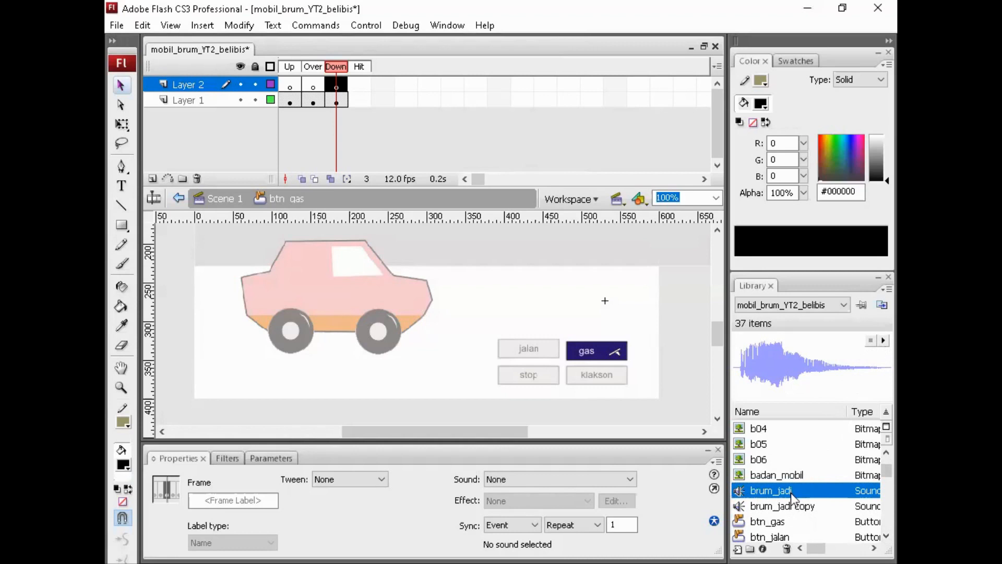
drag(782, 490, 437, 321)
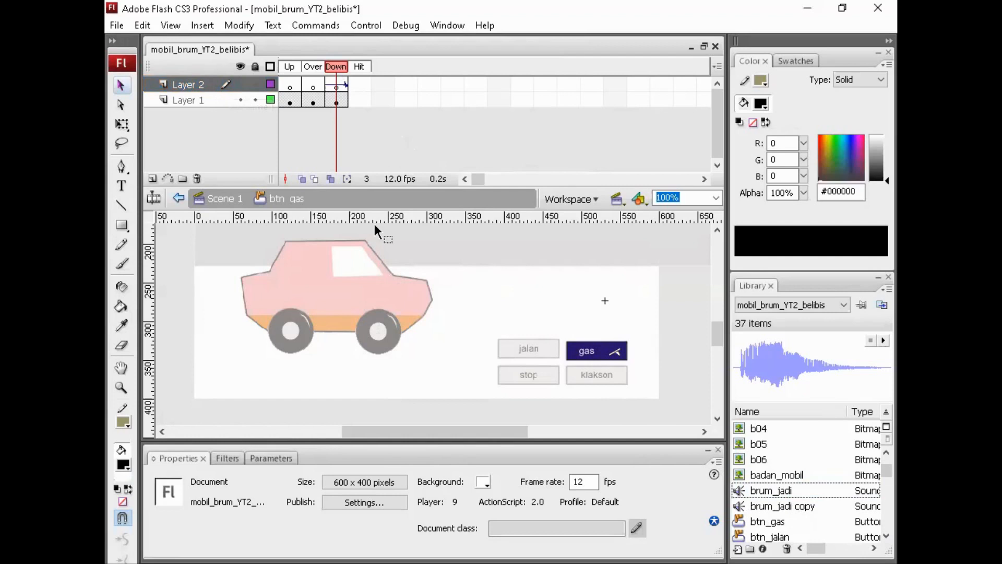
Test the movie, trying the sounds of the gas and klakson buttons several times, and close the preview.
key(ctrl+Return)
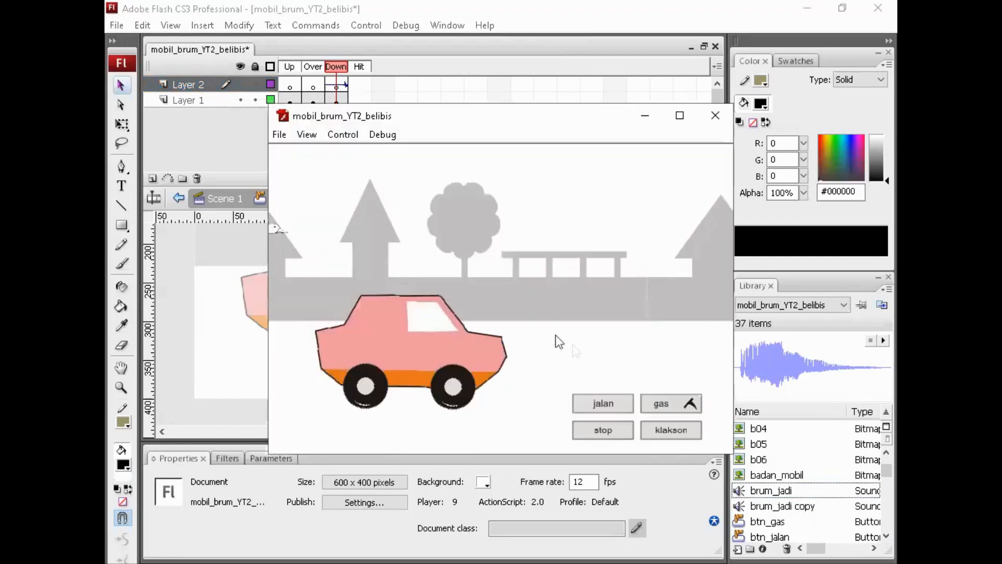
click(667, 410)
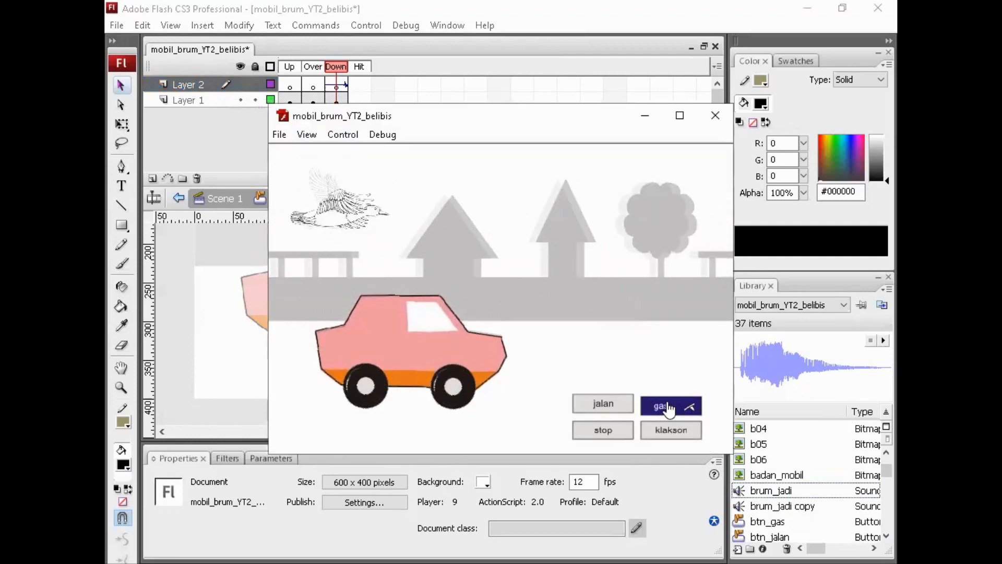
click(668, 409)
click(668, 409)
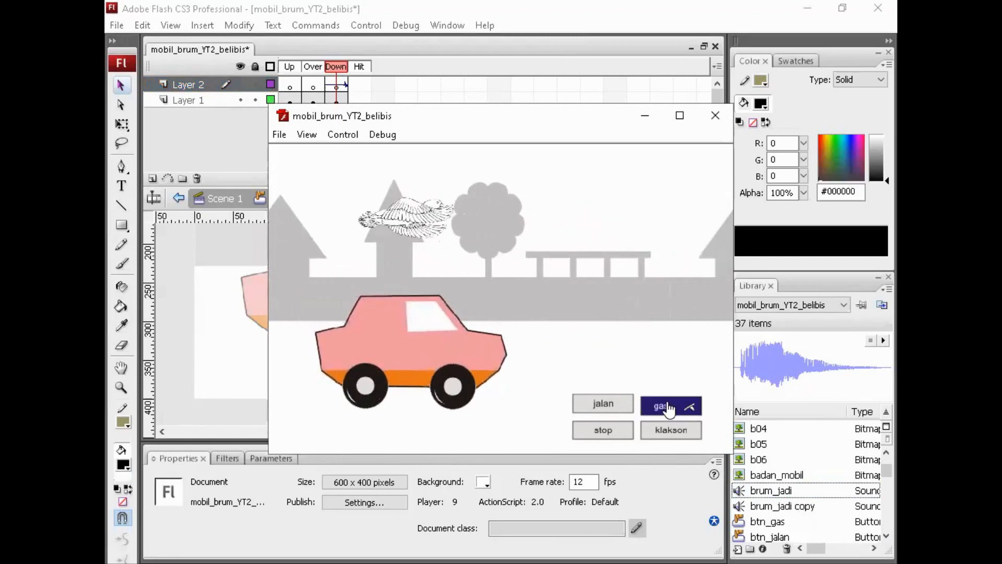
click(668, 410)
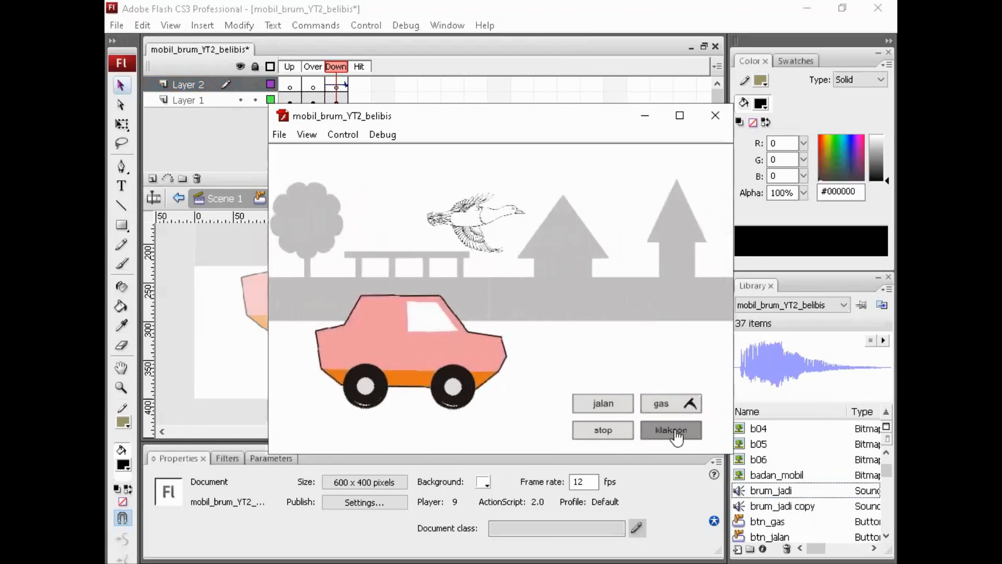
click(675, 433)
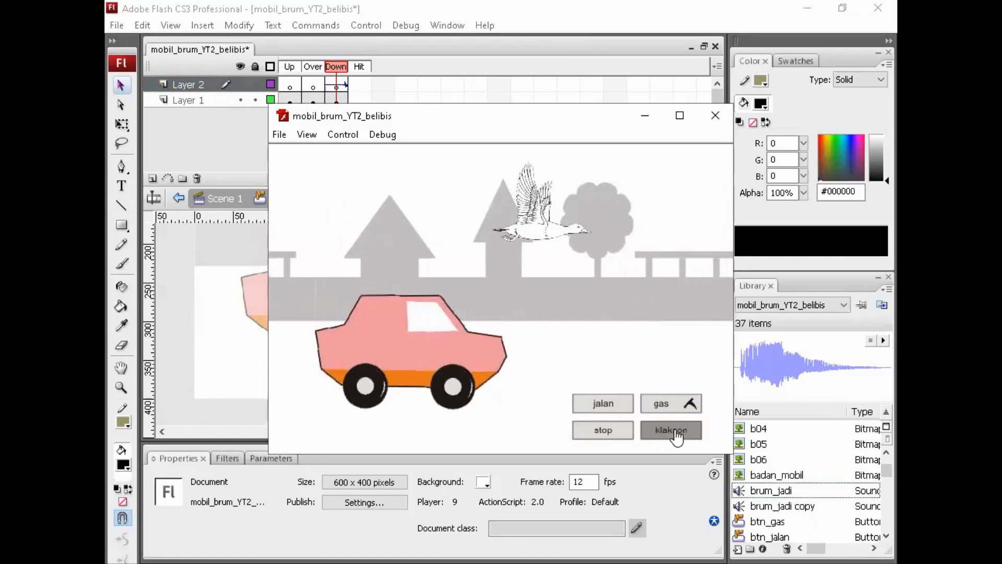
click(676, 434)
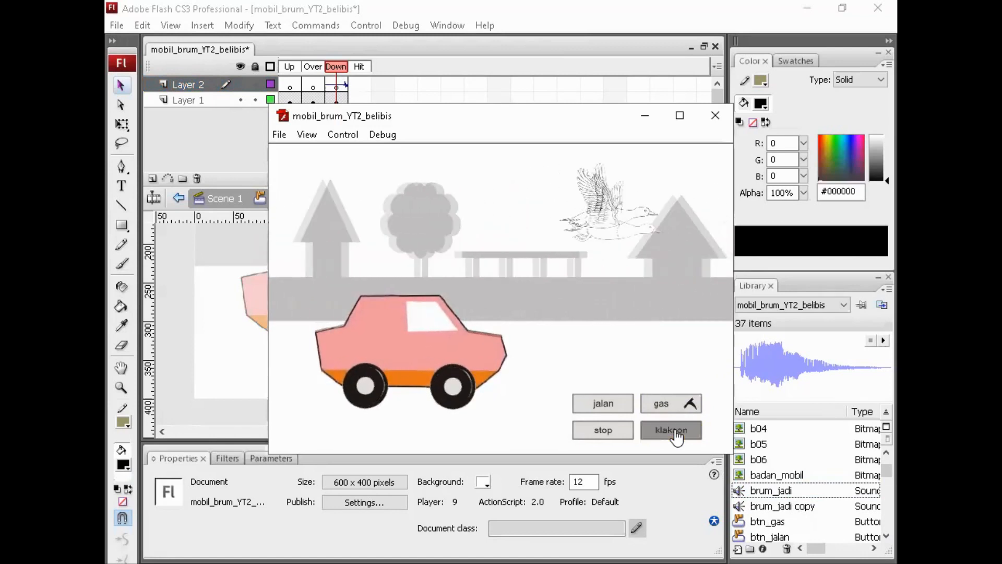
click(675, 437)
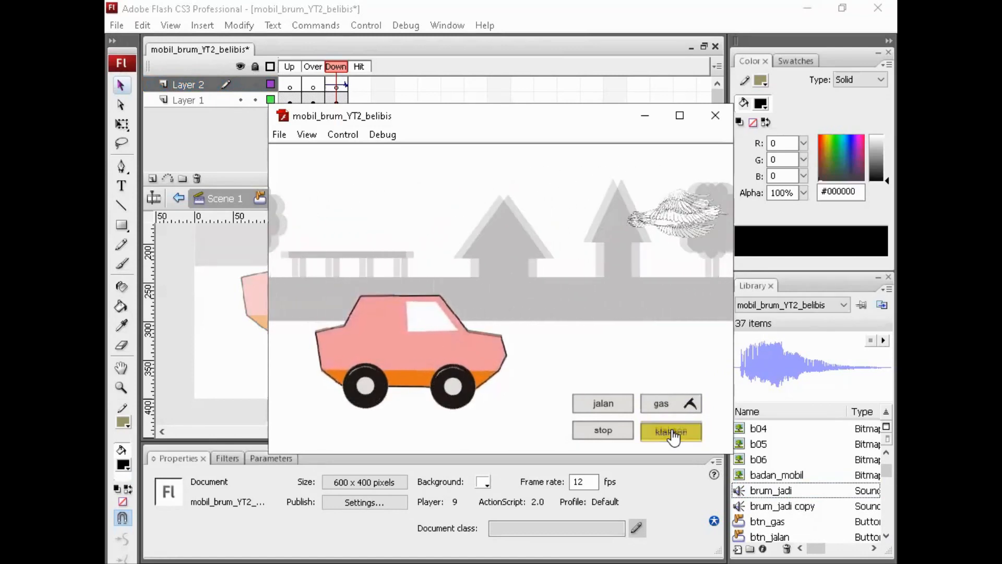
click(677, 407)
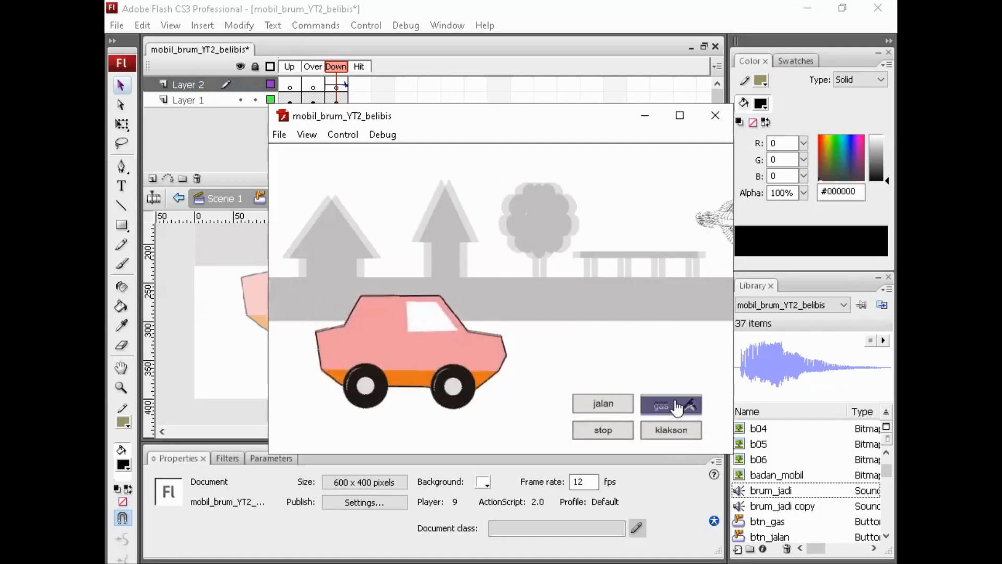
click(677, 406)
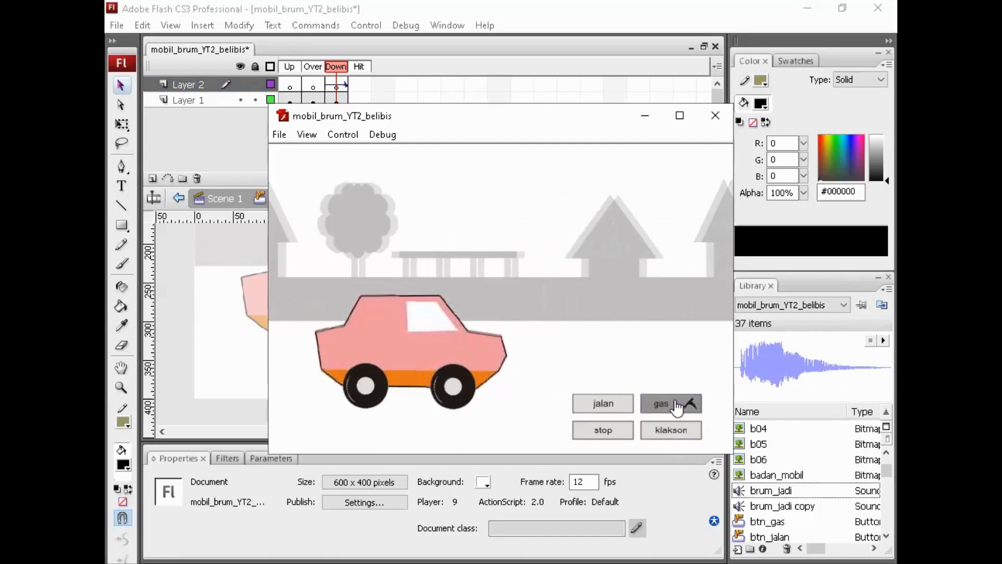
click(671, 436)
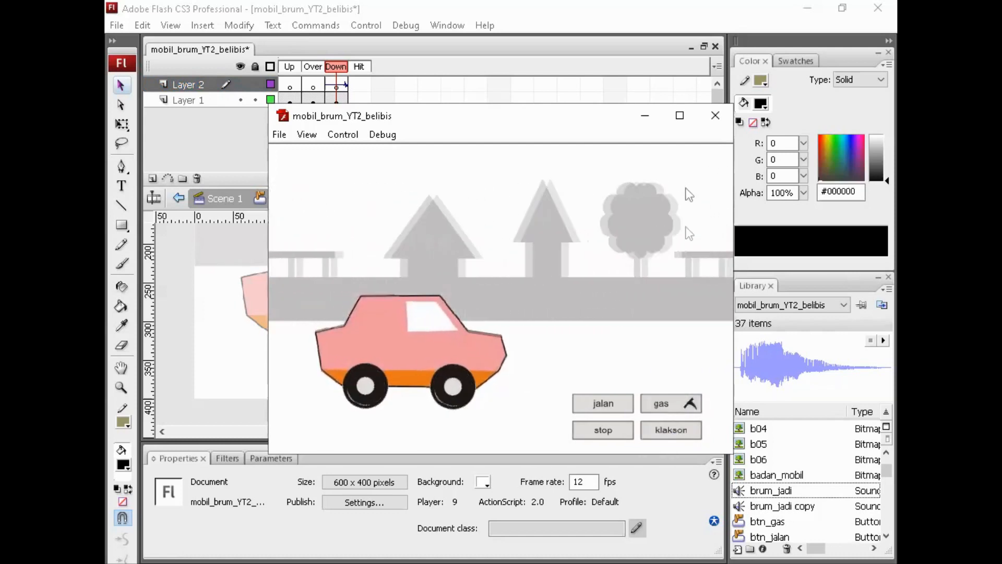
click(715, 115)
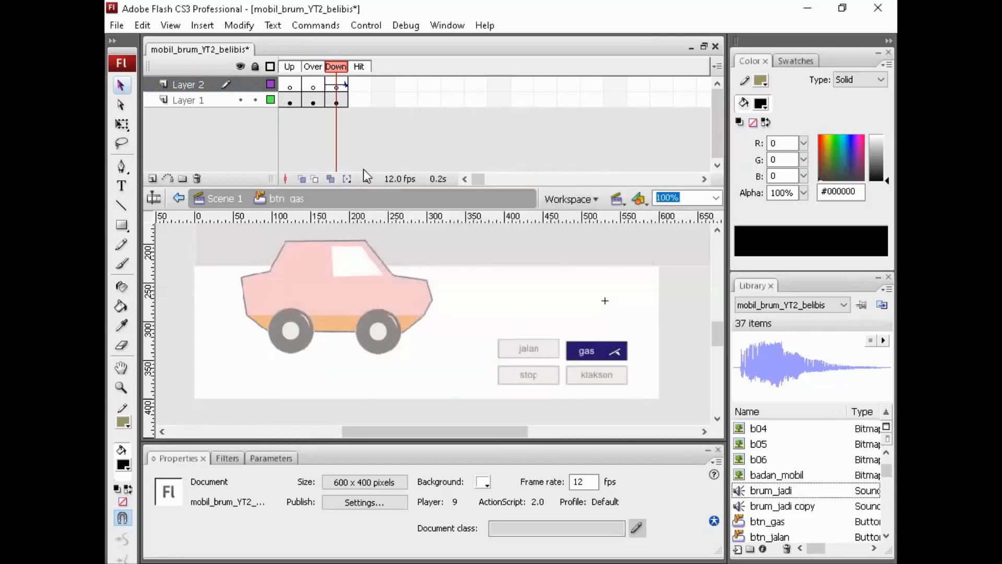
Return to Scene 1 and shrink the timeline area to give the stage more room.
click(224, 198)
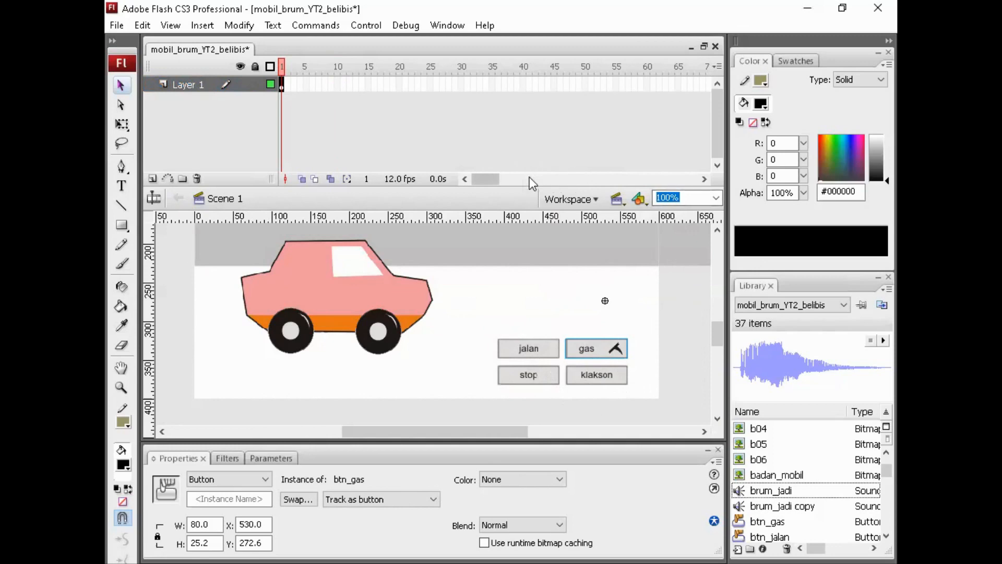
drag(503, 188, 512, 122)
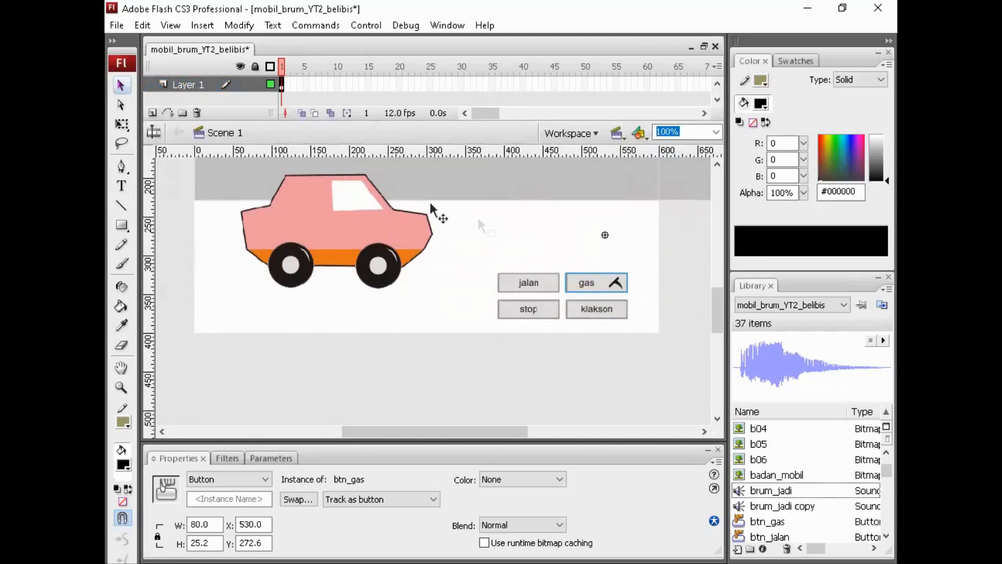
click(717, 164)
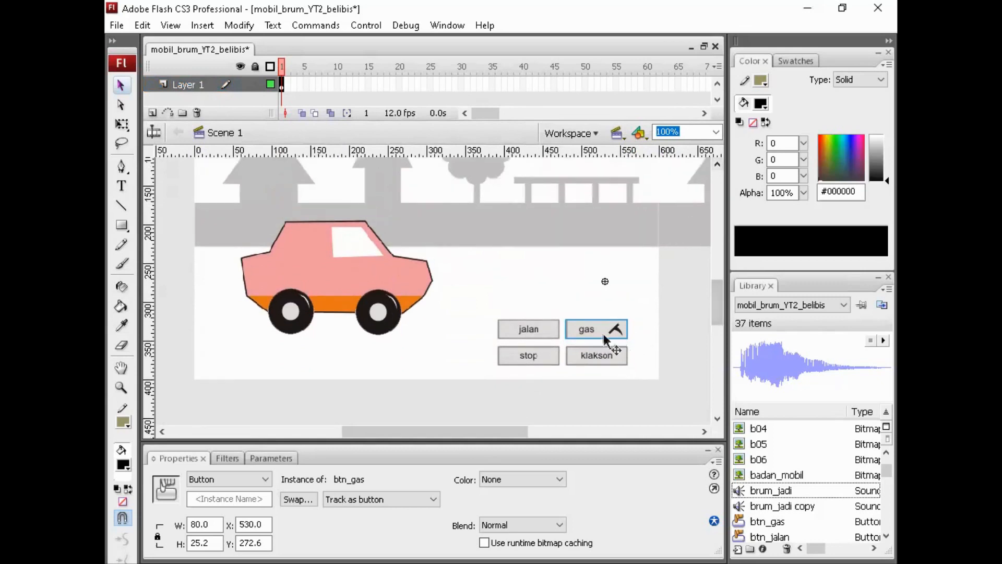